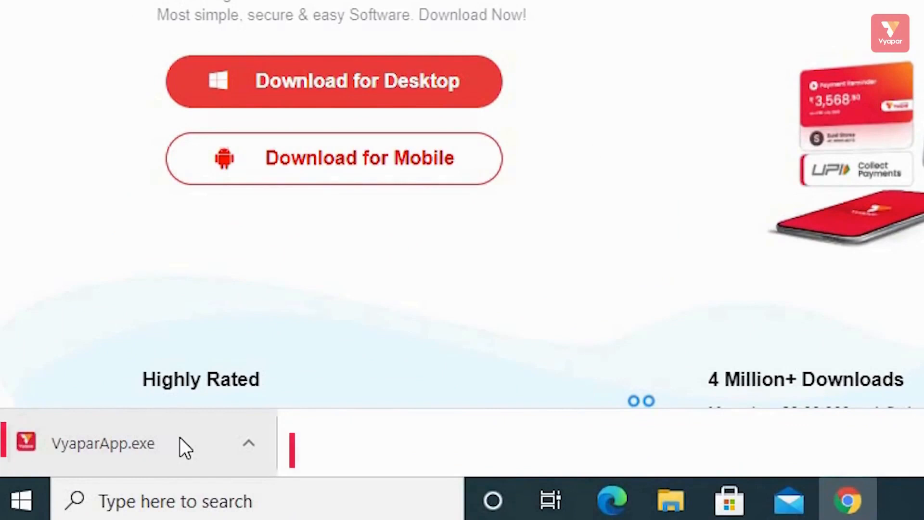
- Run the downloaded VyaparApp.exe installer from Chrome's download bar
click(181, 439)
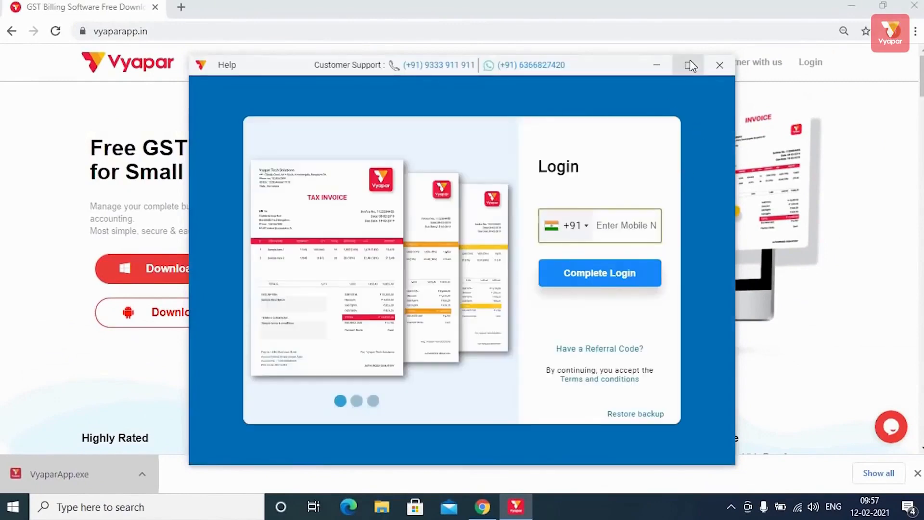
- Maximize the Vyapar window and complete login with a +91 mobile number
click(689, 64)
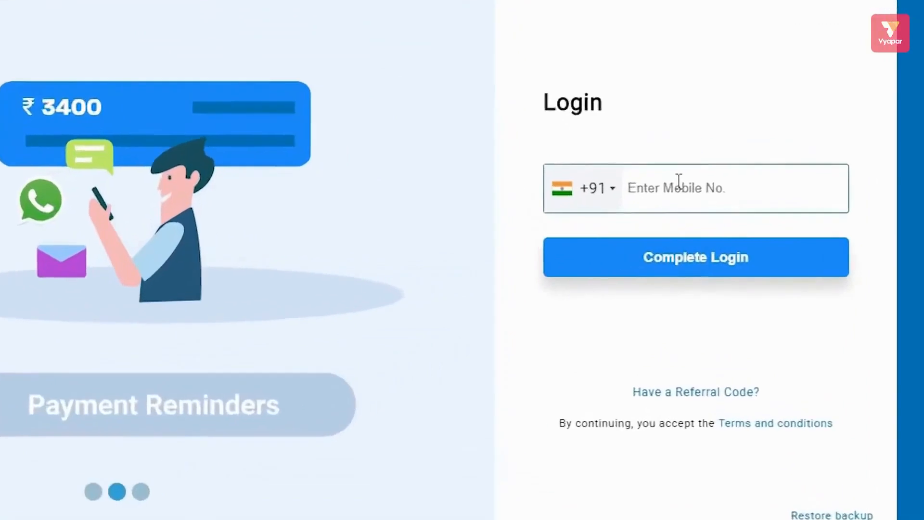
click(687, 200)
text(******)
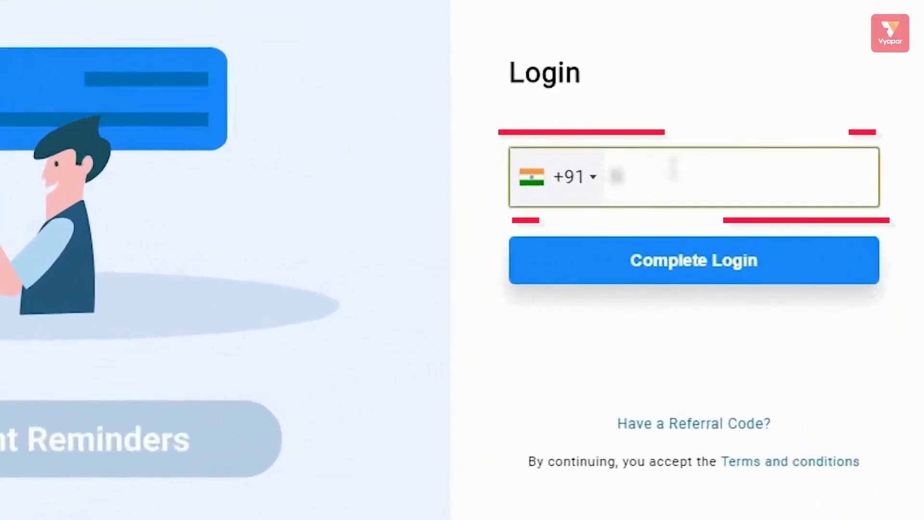
text(****)
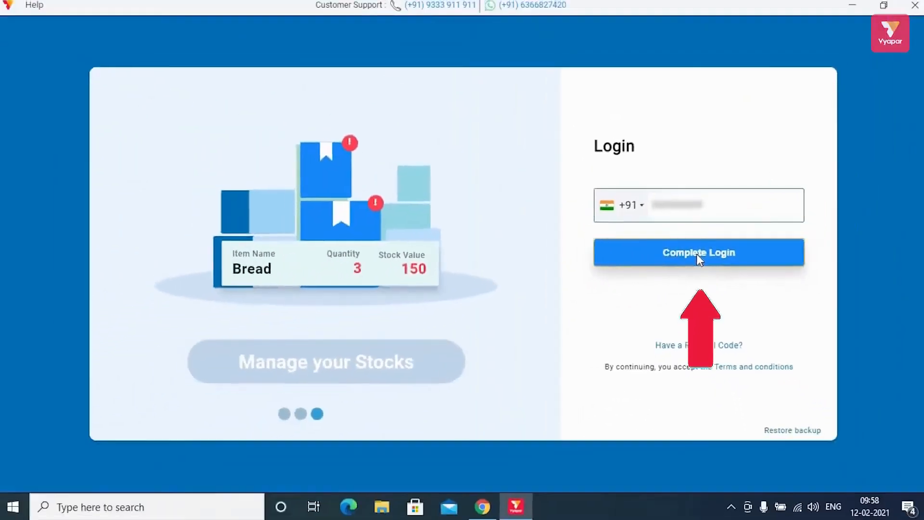
click(695, 257)
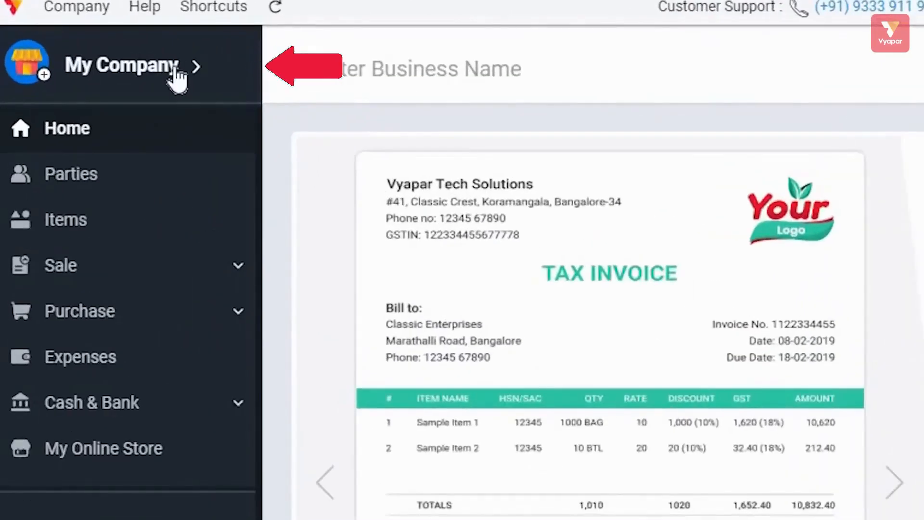
- Review My Company's firm fields, including email and More Information details, then save the profile
click(173, 69)
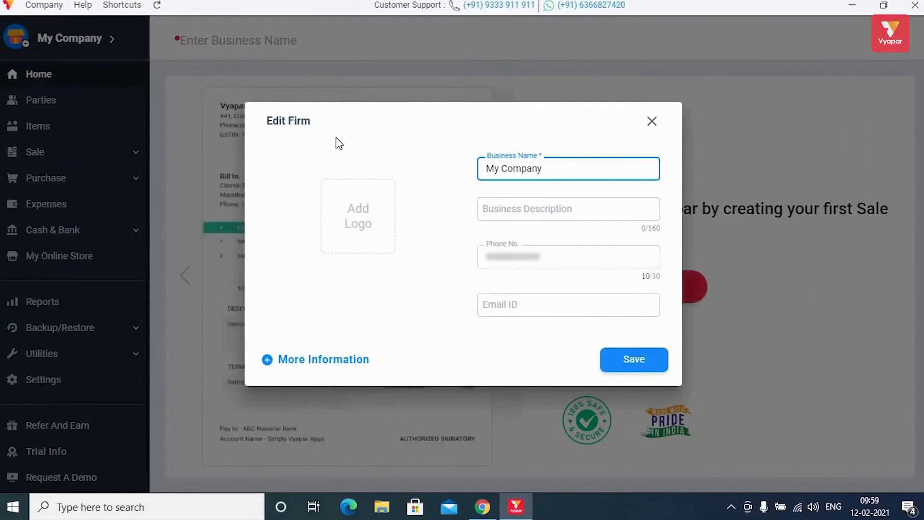
mouse_move(380, 208)
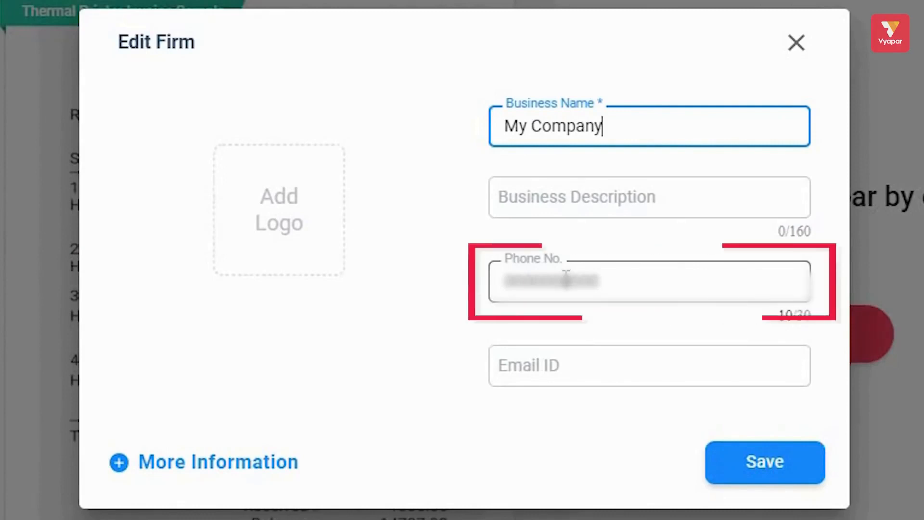
click(588, 361)
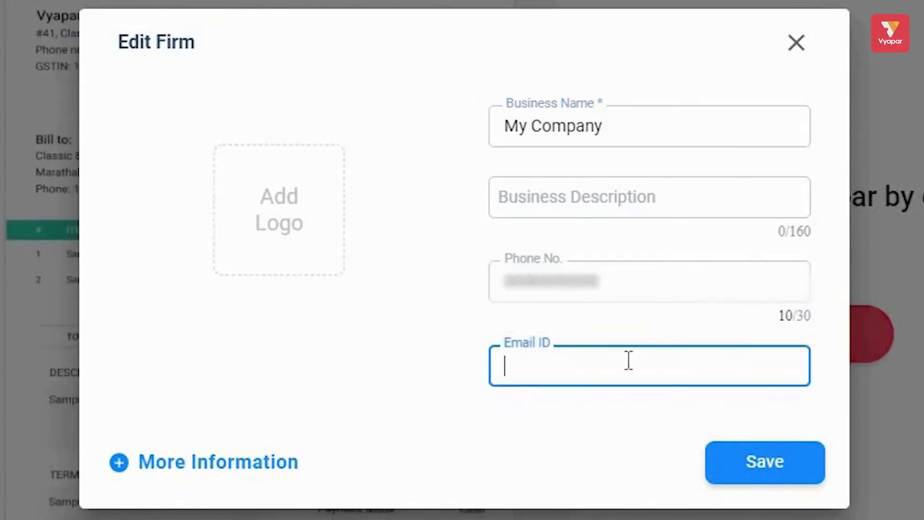
mouse_move(304, 236)
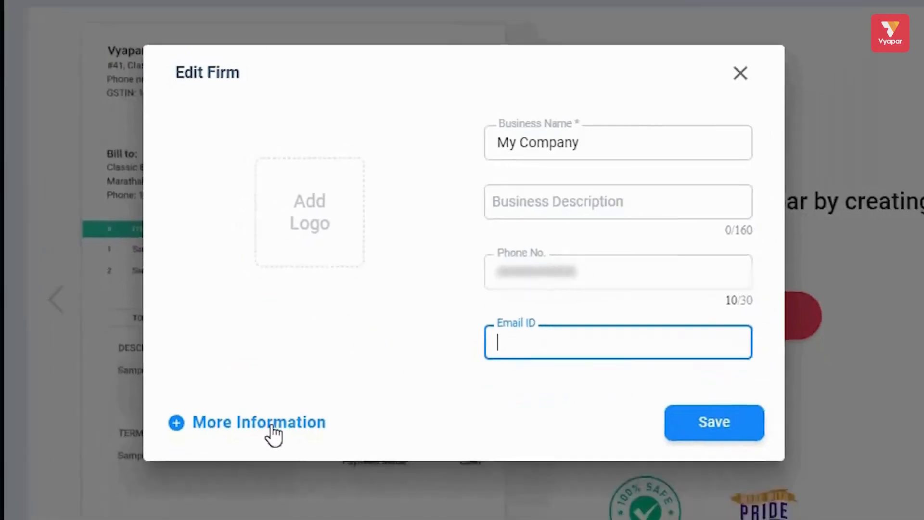
click(272, 423)
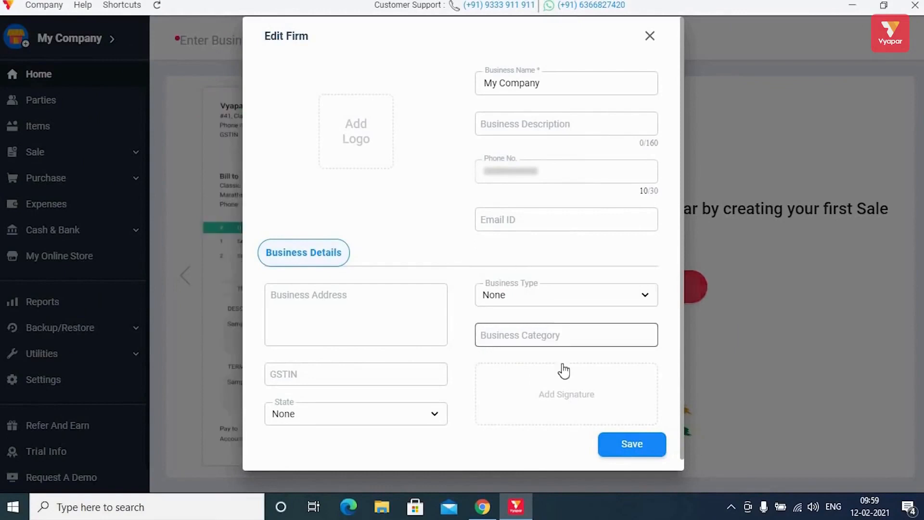
click(632, 444)
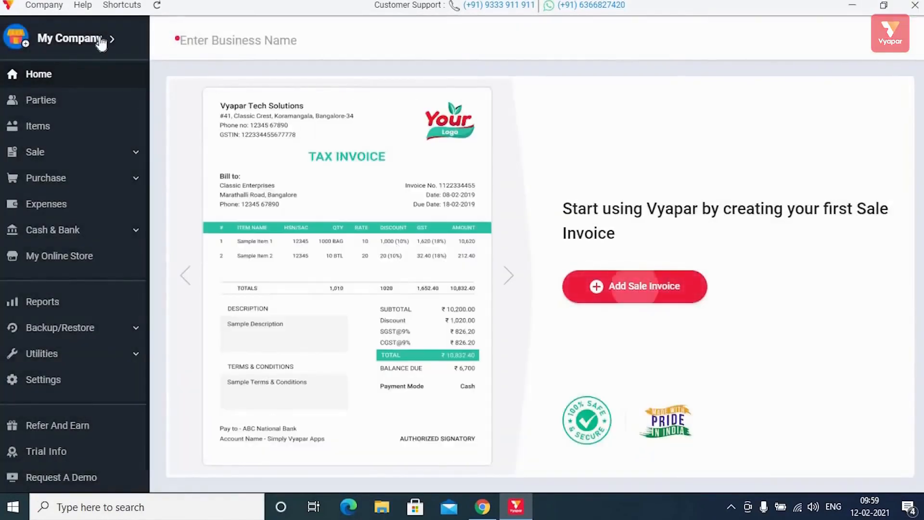
- Look at the Items and Parties pages, then return to Home
mouse_move(62, 102)
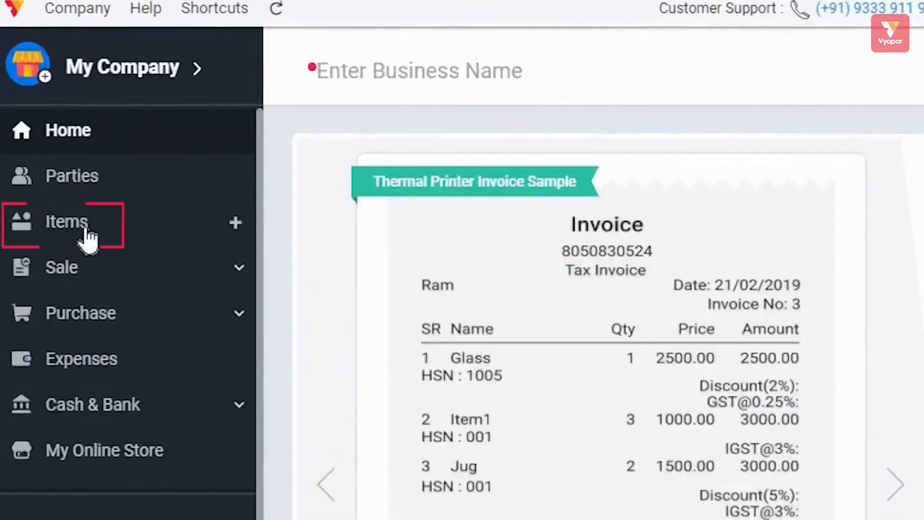
click(72, 175)
click(100, 189)
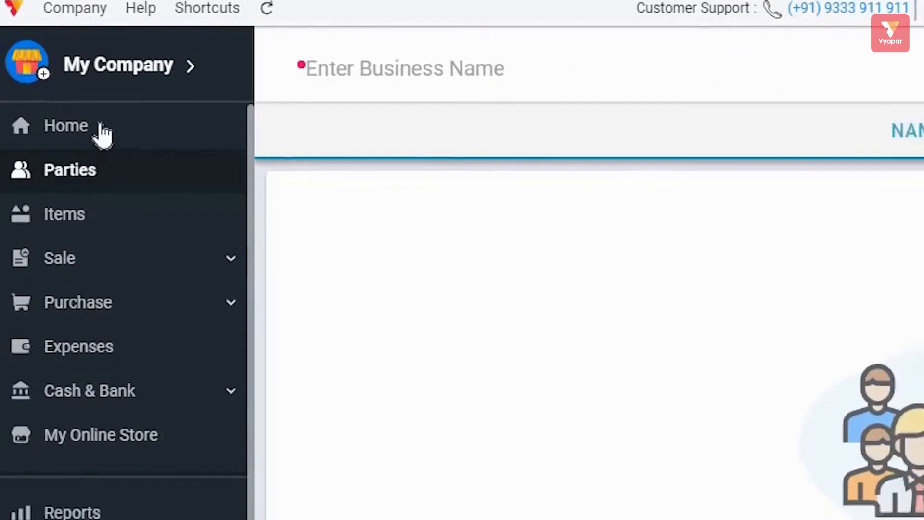
click(101, 126)
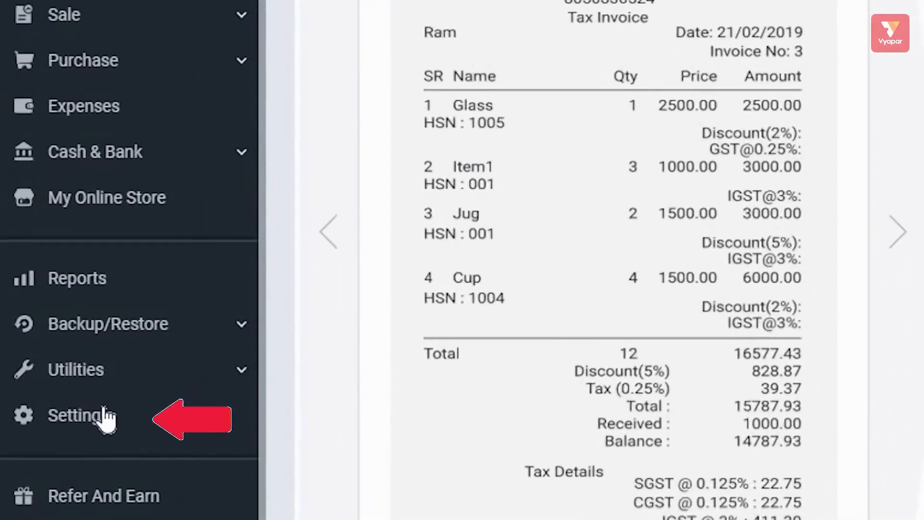
- In Settings, view General, Transaction, Transaction SMS, Party, Item, Print, then Taxes & GST
click(105, 417)
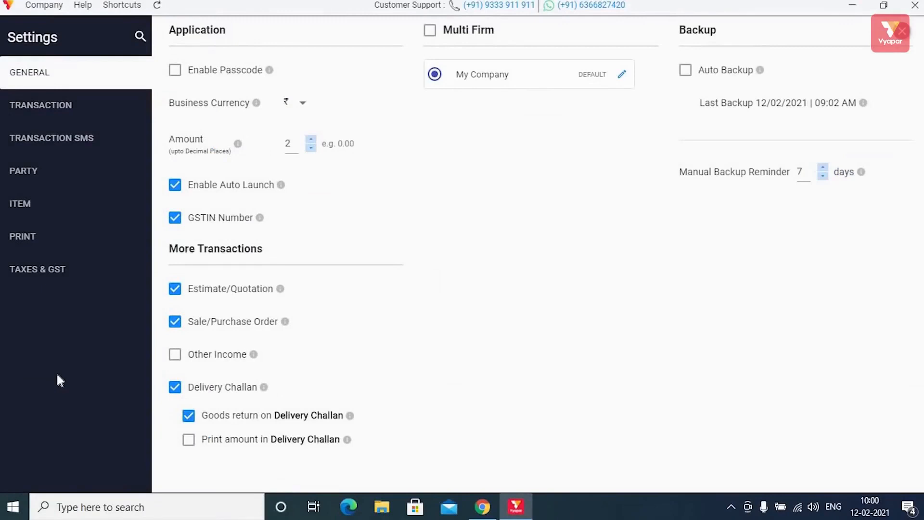
click(104, 74)
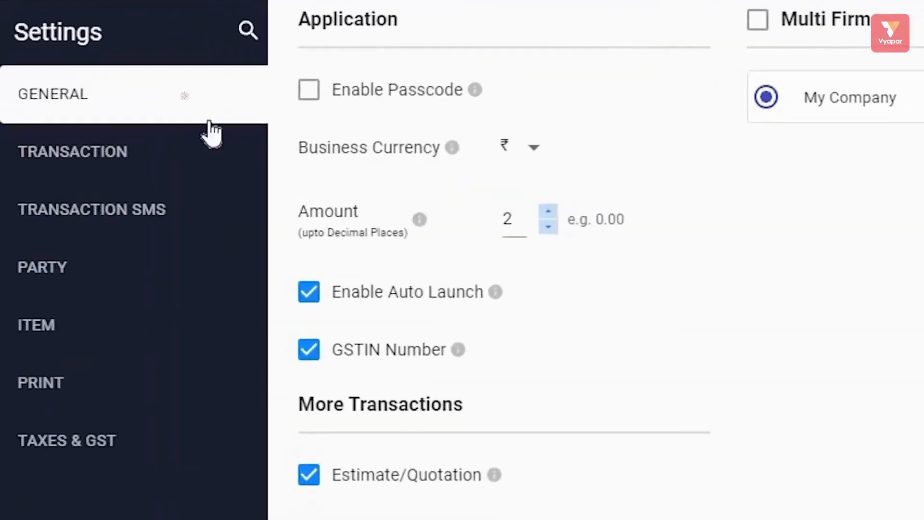
click(117, 157)
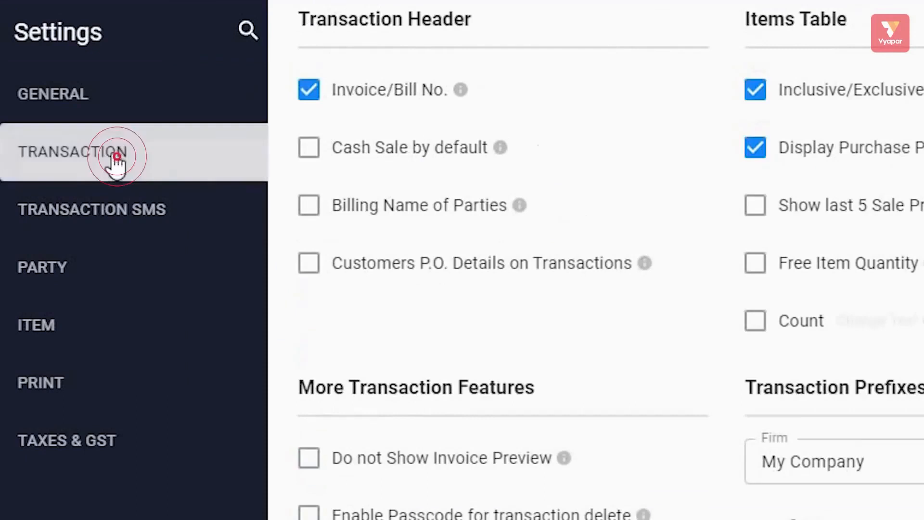
click(120, 224)
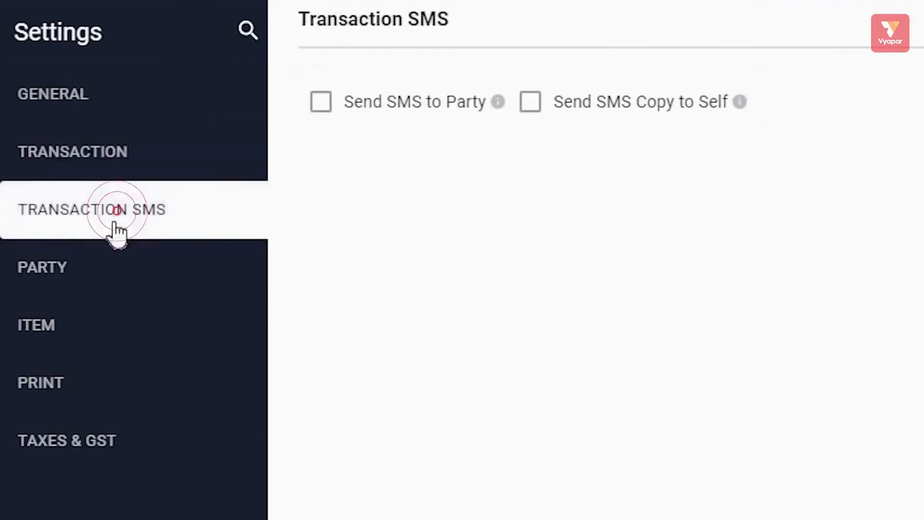
click(90, 271)
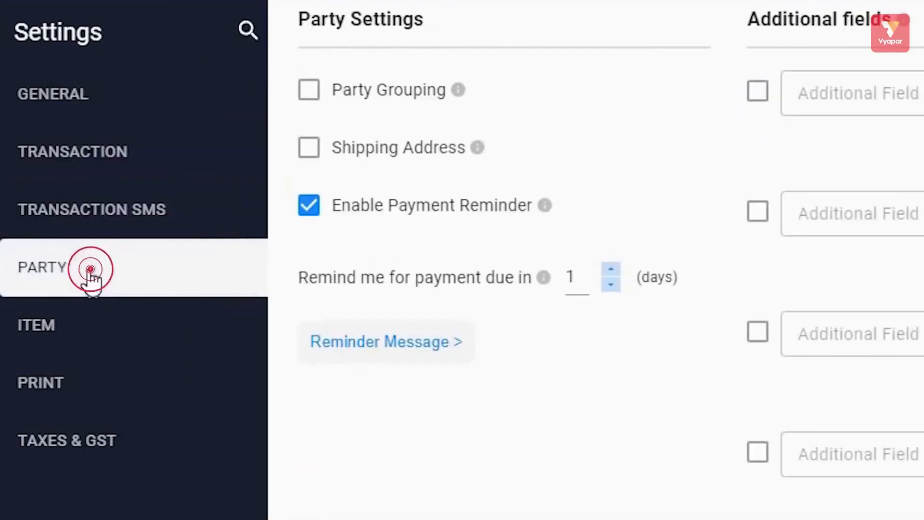
click(99, 327)
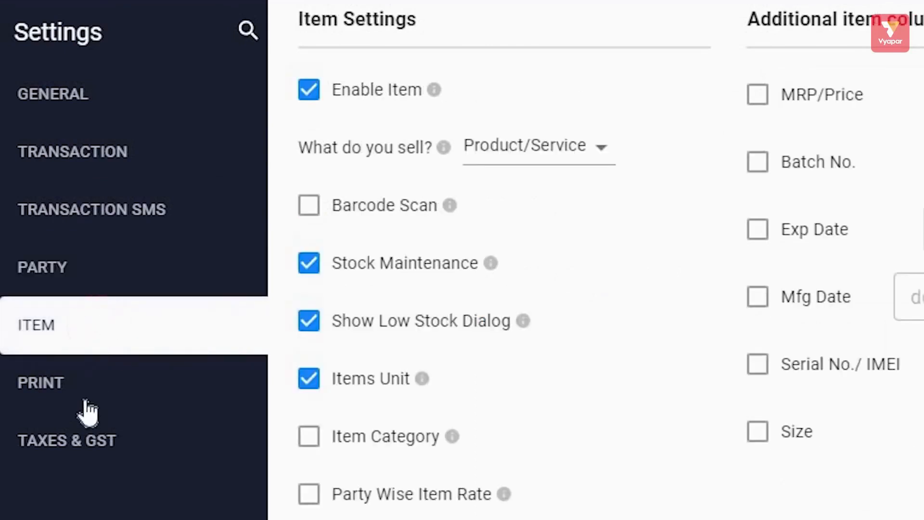
click(86, 385)
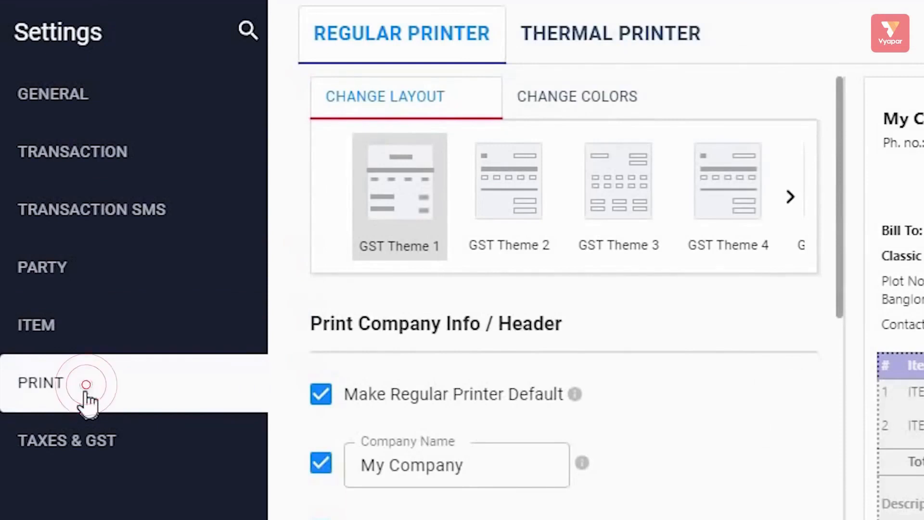
click(87, 438)
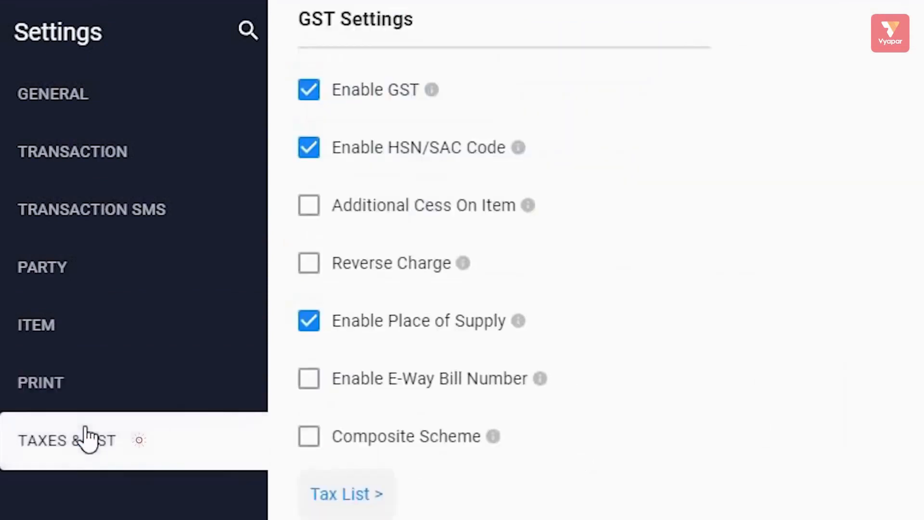
click(141, 439)
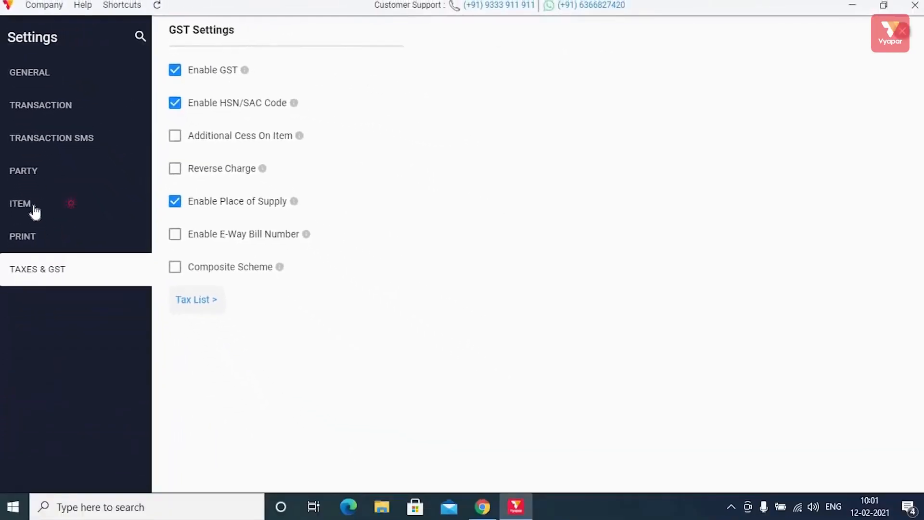
- Enable the MRP/Price, Batch No., Serial No./IMEI, Size and Mfg Date item columns, then close Settings
click(34, 207)
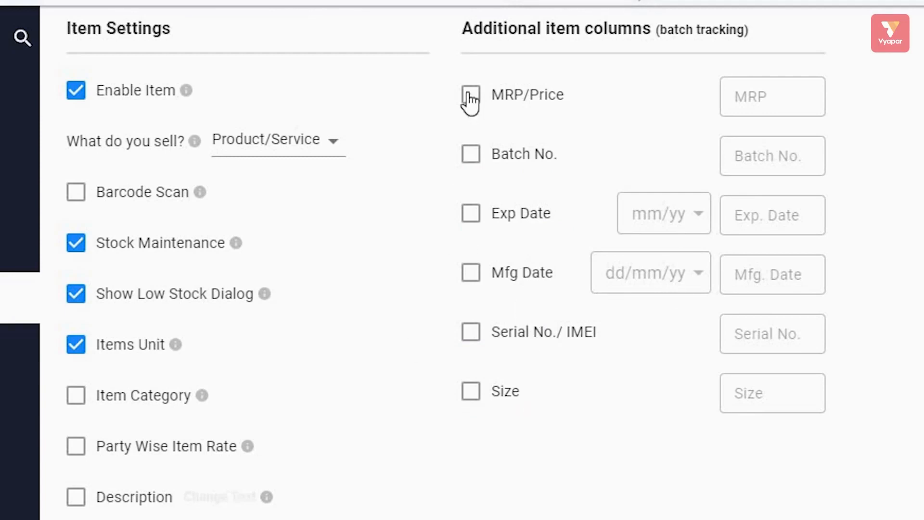
click(473, 153)
click(471, 213)
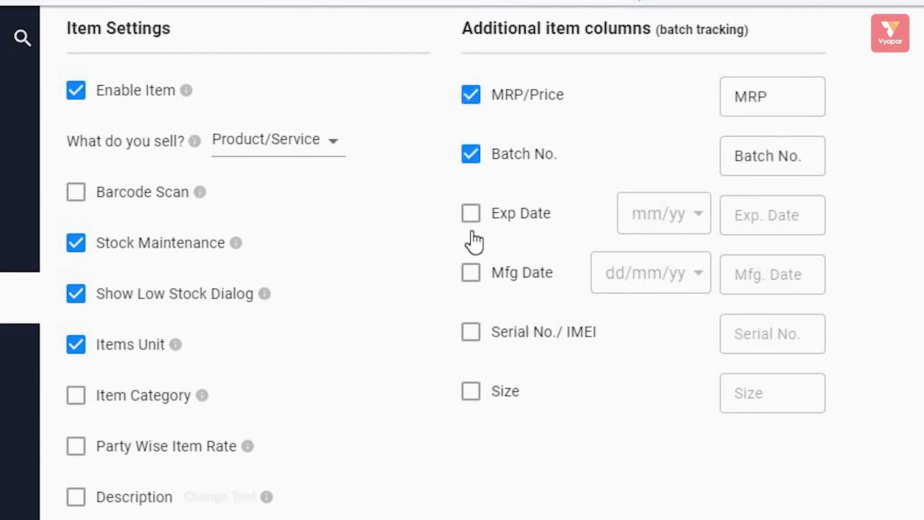
click(469, 337)
click(471, 392)
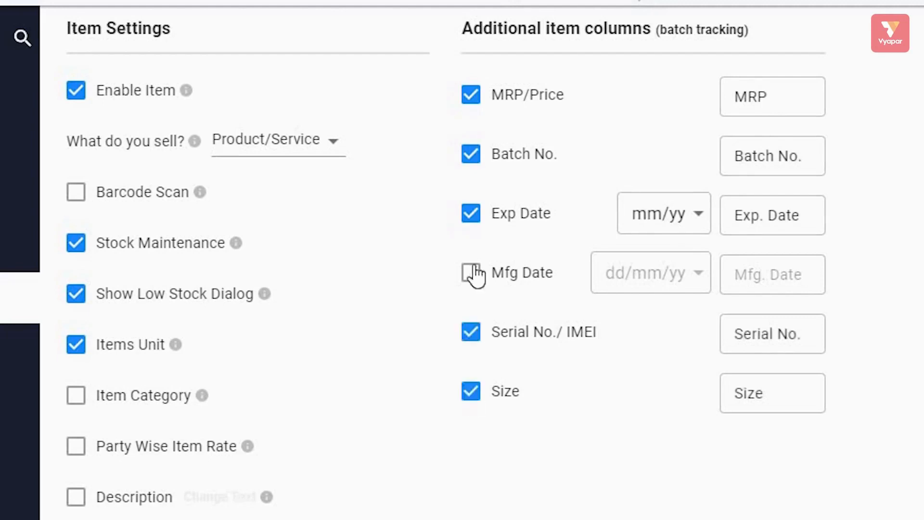
click(471, 272)
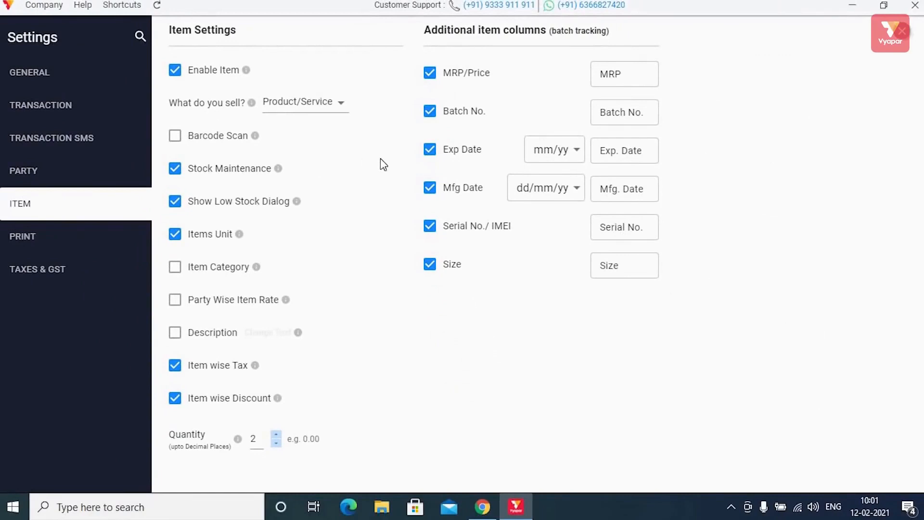
click(903, 32)
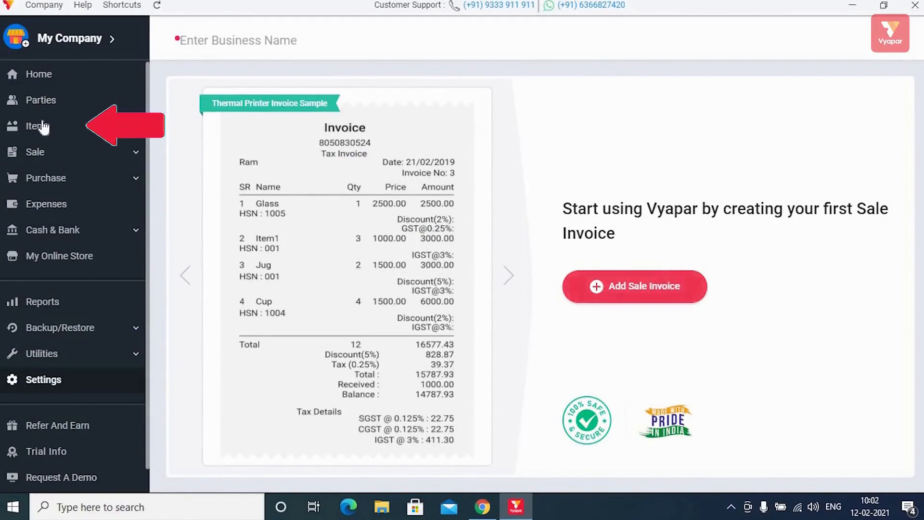
- Start a new item named Laptop with HSN code 1244
click(47, 131)
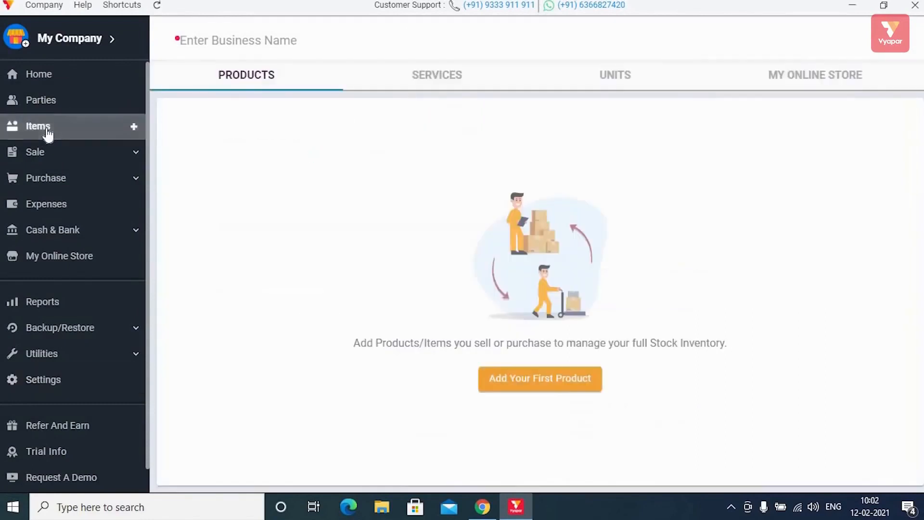
click(519, 374)
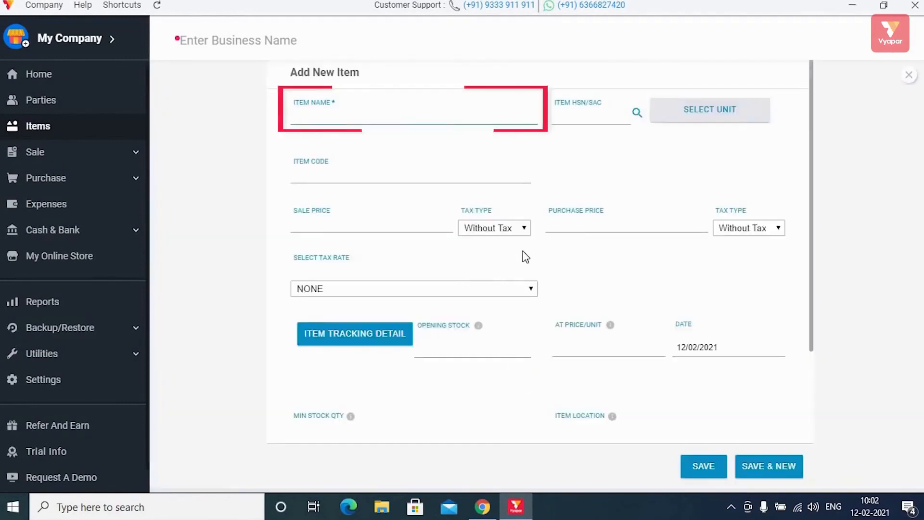
text(Laptop)
key(Tab)
text(124)
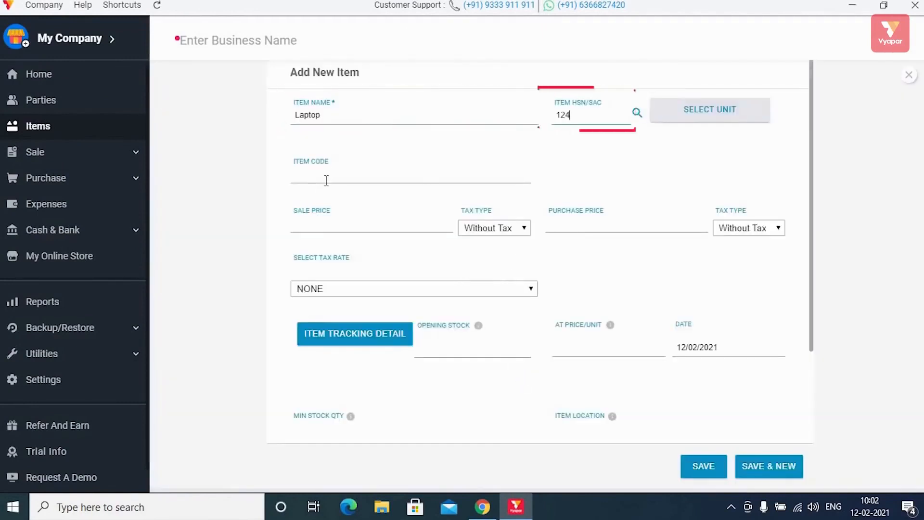
text(4)
- Give Laptop item code 245 and set its purchase price to 80
click(332, 181)
text(245)
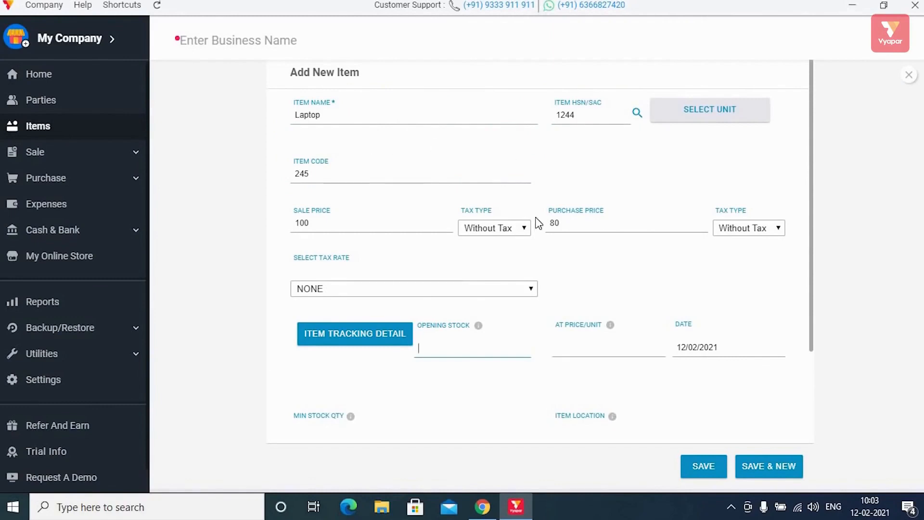
scroll(550, 242, down, 3)
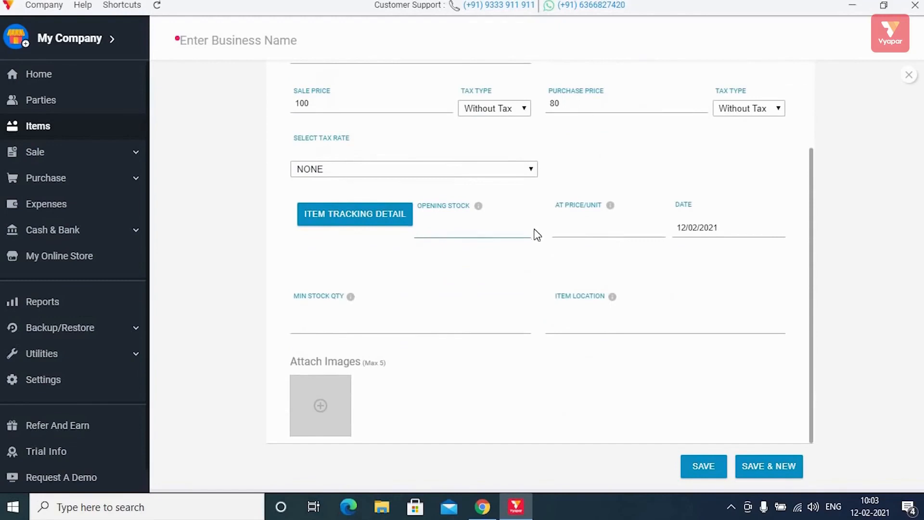
scroll(534, 226, up, 3)
click(560, 229)
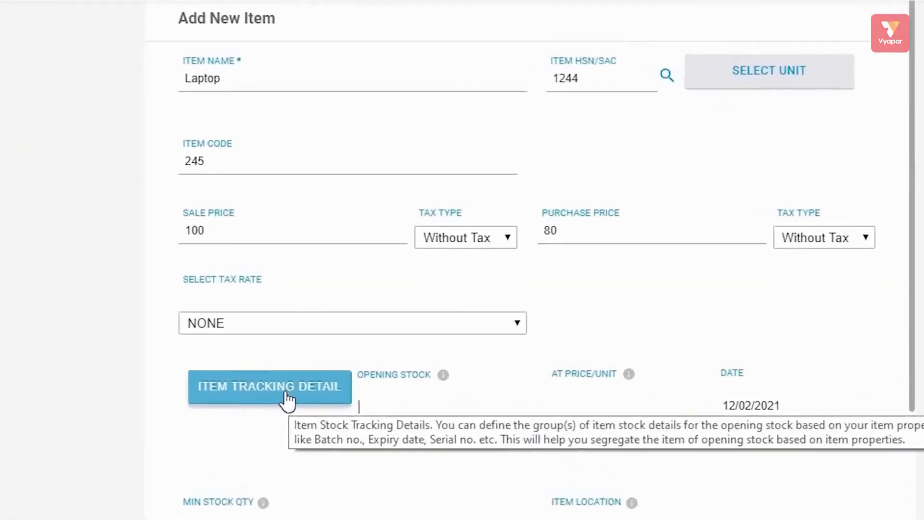
click(366, 337)
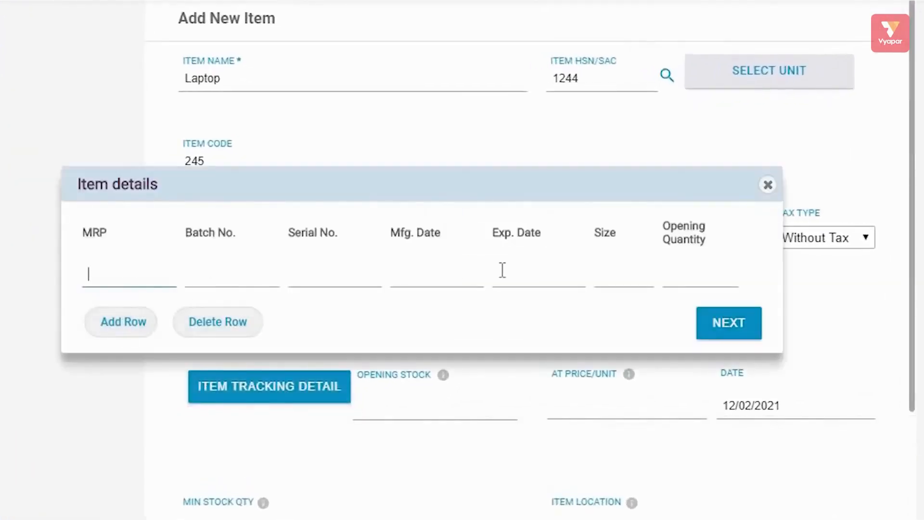
click(119, 322)
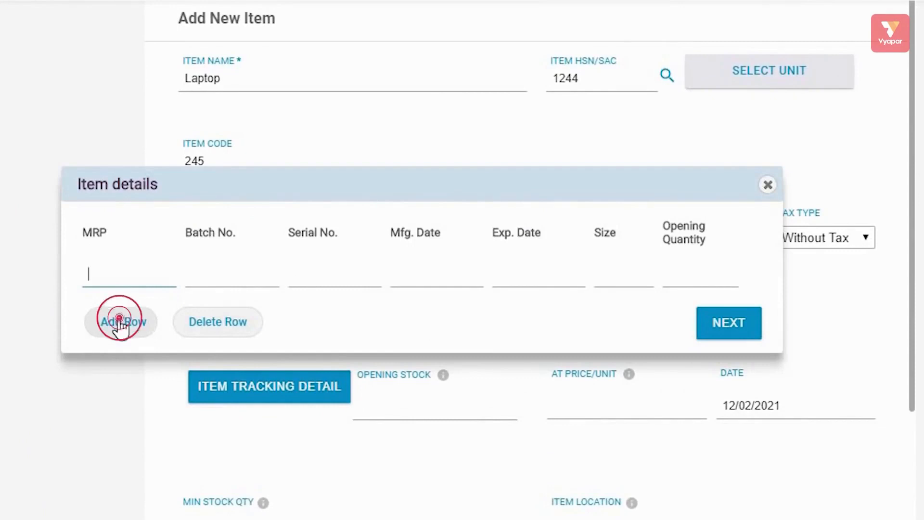
click(125, 356)
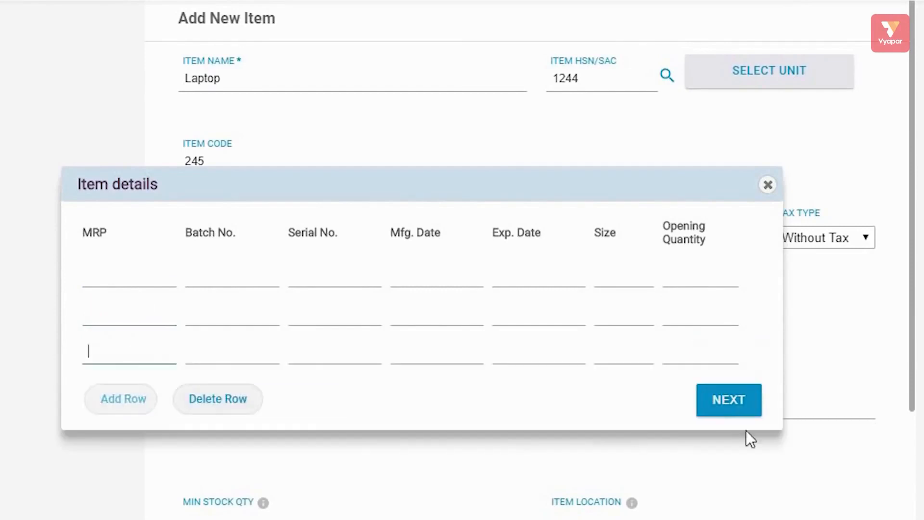
click(767, 189)
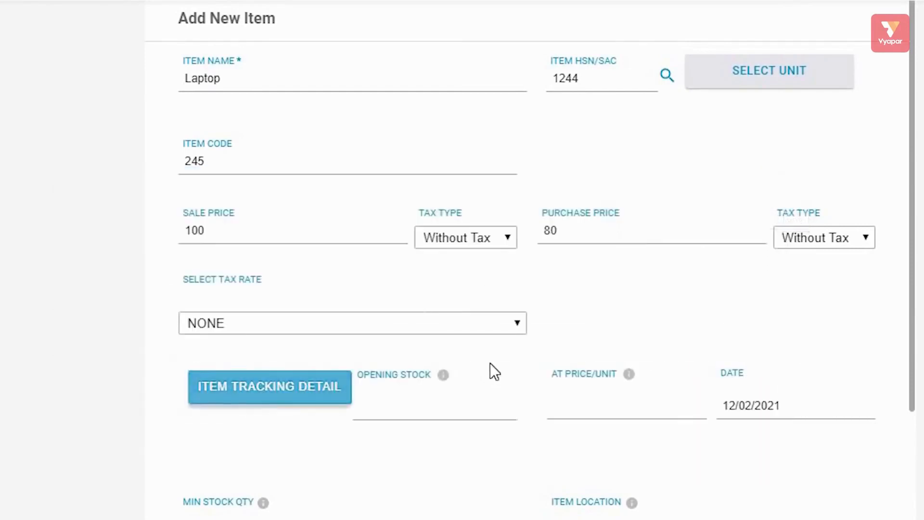
scroll(494, 362, down, 3)
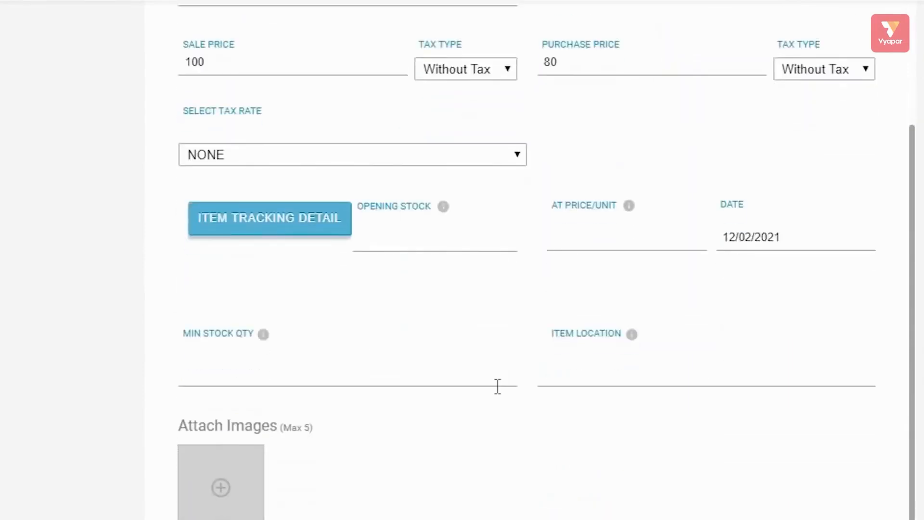
scroll(438, 411, down, 2)
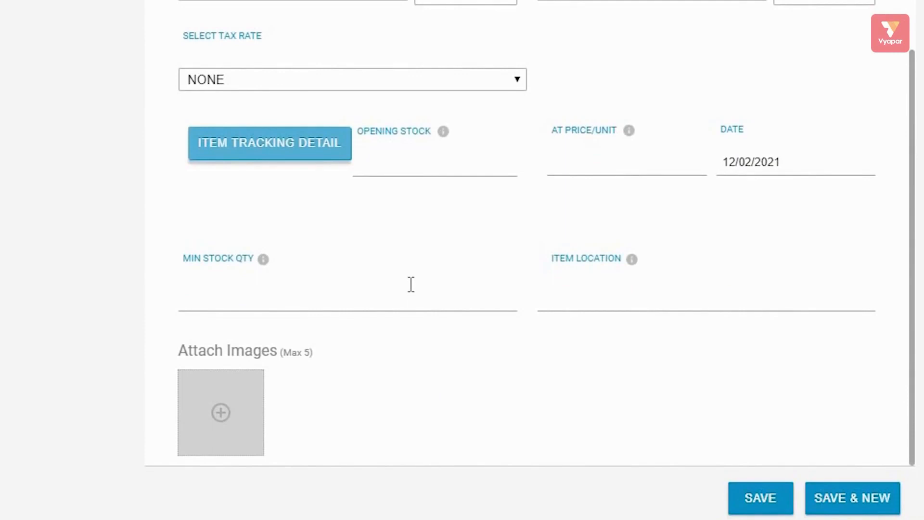
scroll(623, 174, up, 4)
scroll(522, 213, down, 4)
click(223, 413)
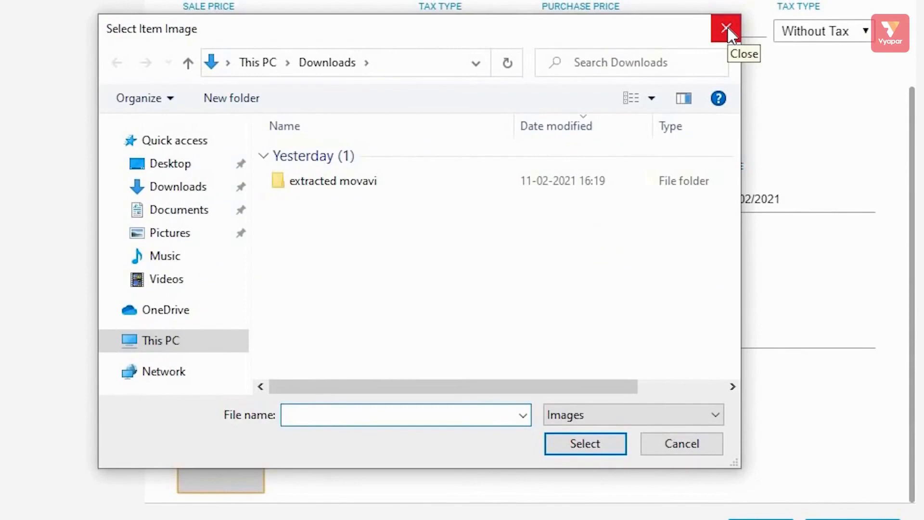
click(727, 29)
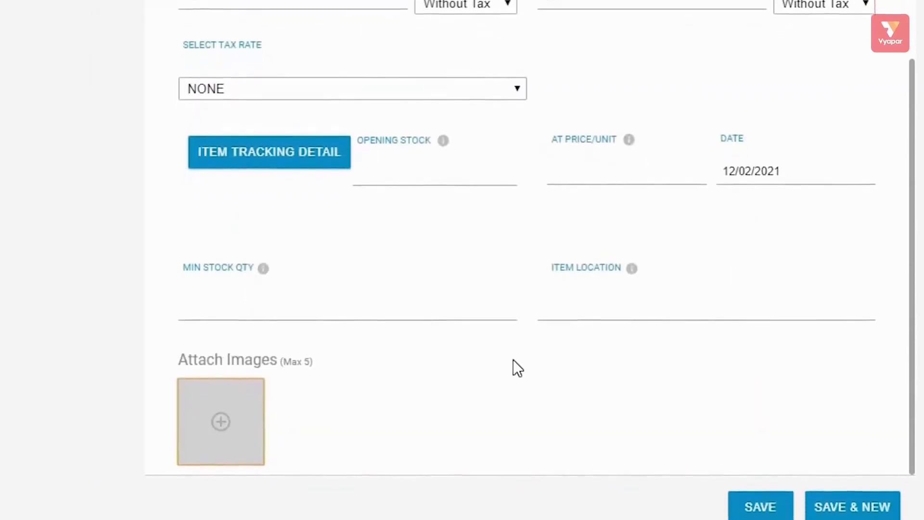
scroll(695, 378, up, 3)
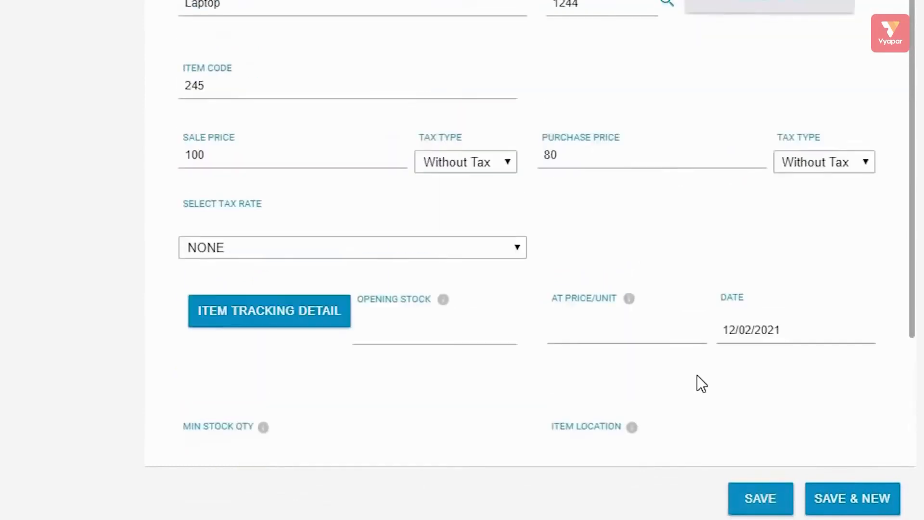
scroll(696, 384, down, 3)
click(759, 488)
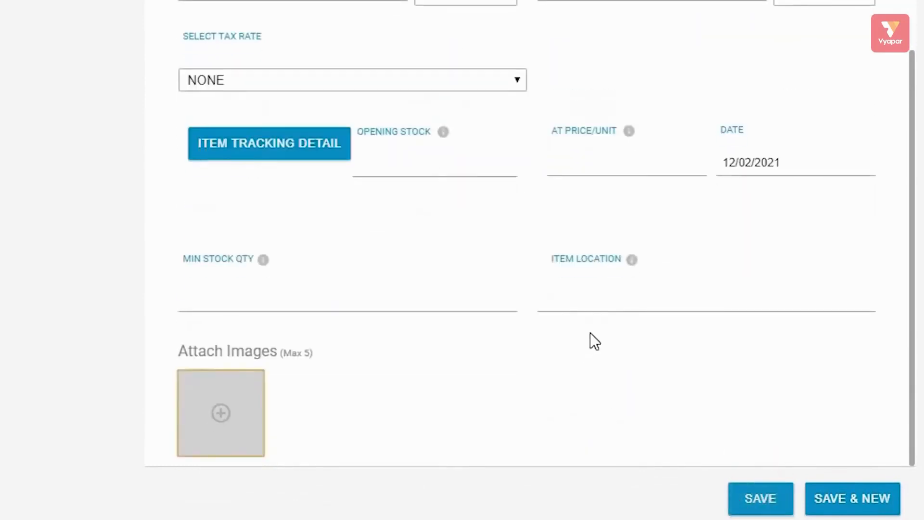
scroll(591, 315, up, 3)
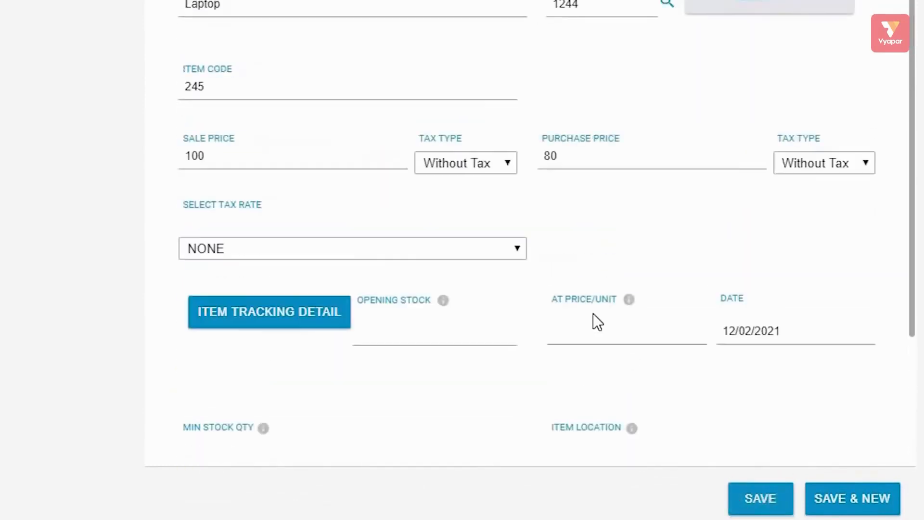
scroll(593, 313, down, 3)
scroll(593, 313, up, 3)
- Save Laptop, then add and save a second item named 'mobile'
click(864, 510)
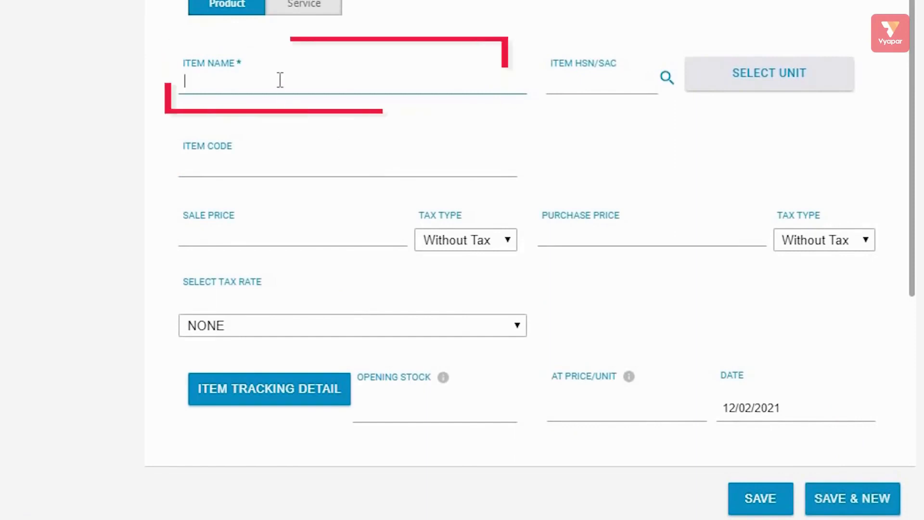
text(mobile)
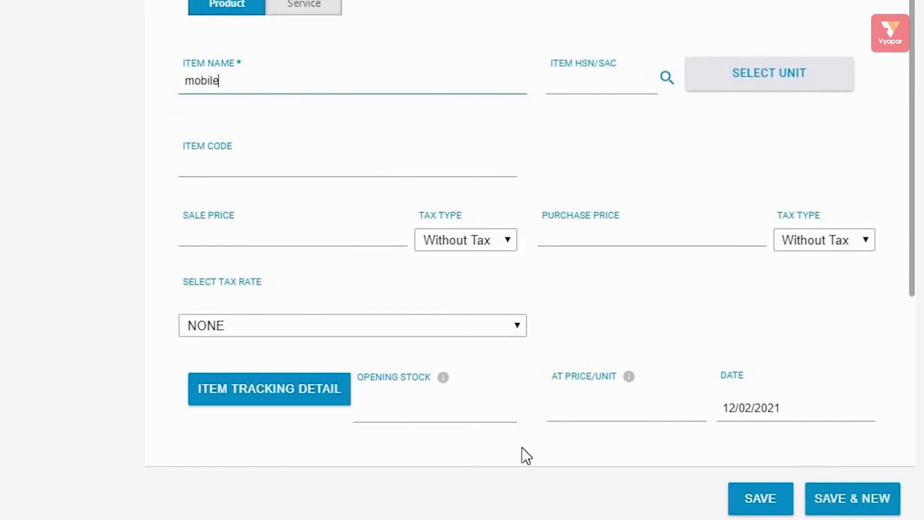
click(766, 500)
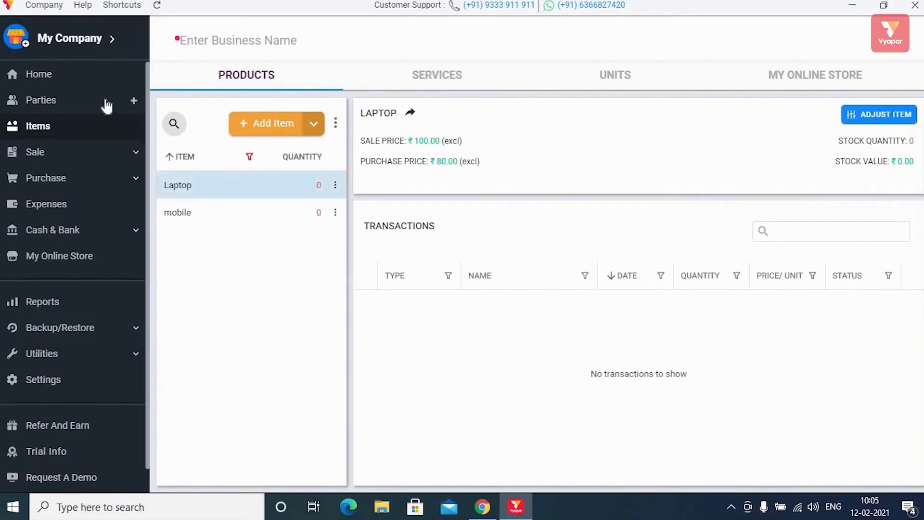
- Open the Parties section and start adding the first party
click(64, 102)
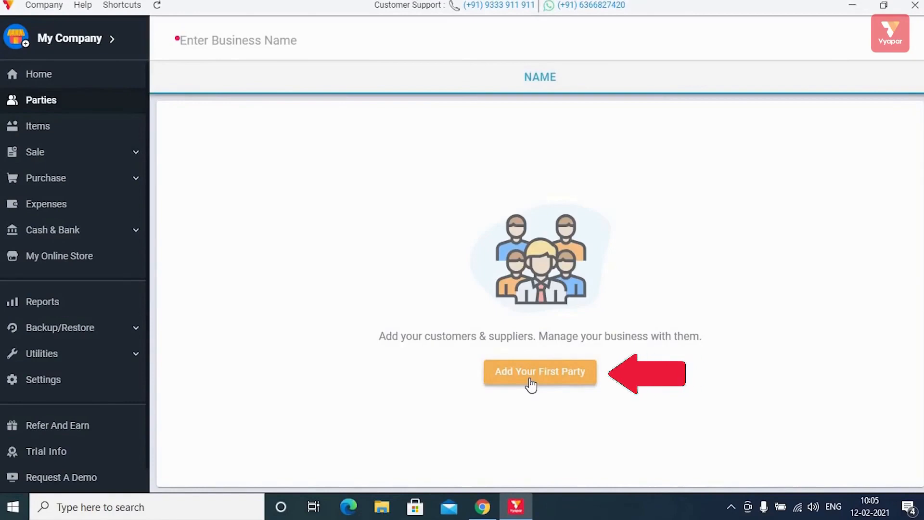
click(530, 381)
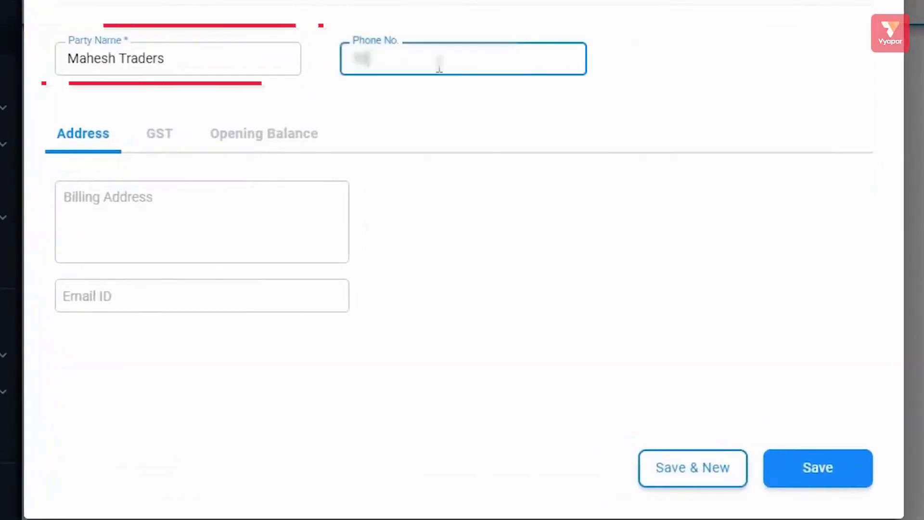
- Enter Mahesh Traders' phone number and billing address in the Add Party form
text(3456890)
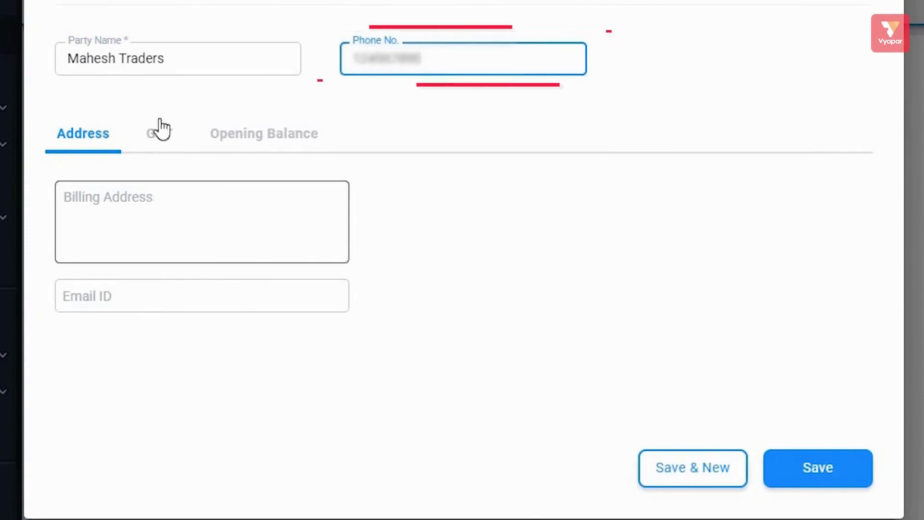
click(255, 133)
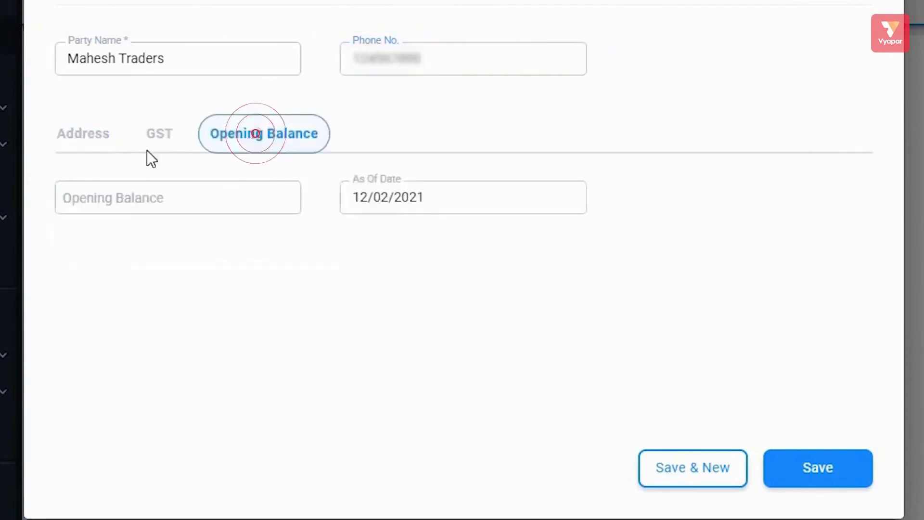
click(83, 133)
click(291, 196)
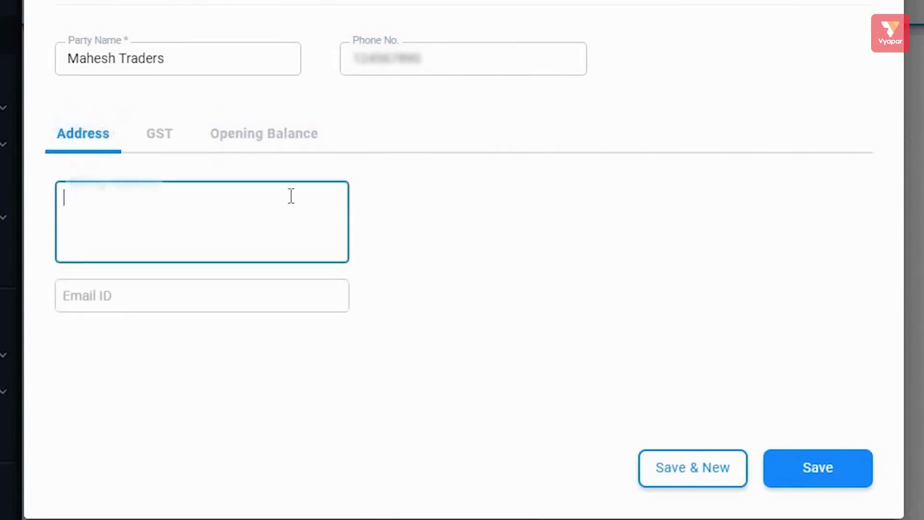
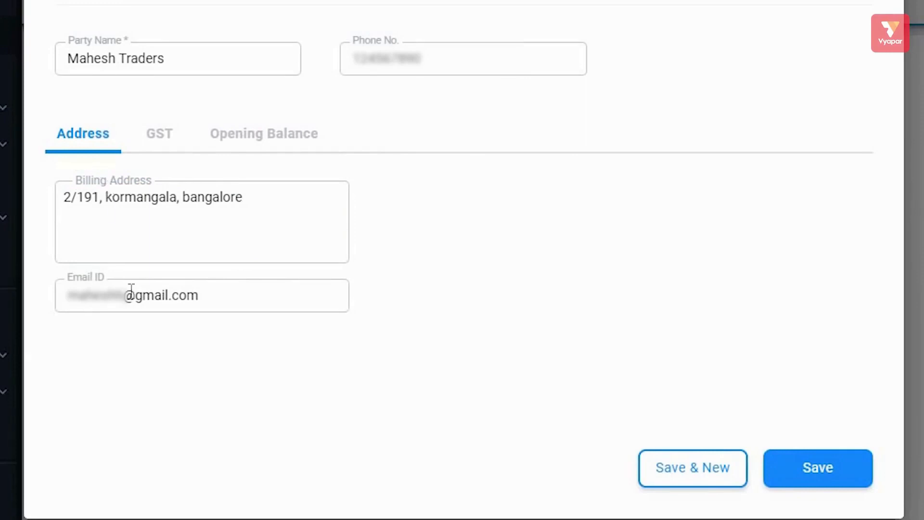
click(159, 137)
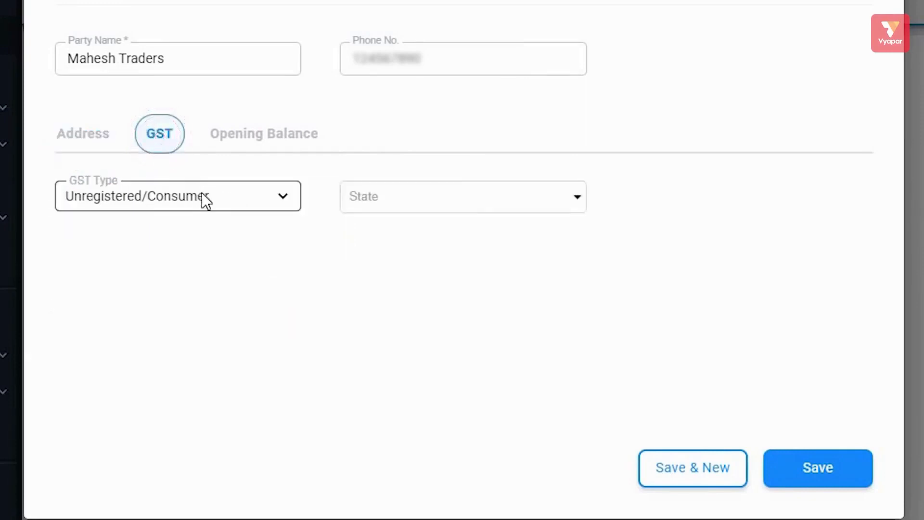
- Try Regular GST type, revert to Unregistered/Consumer, and show the Opening Balance fields
click(287, 197)
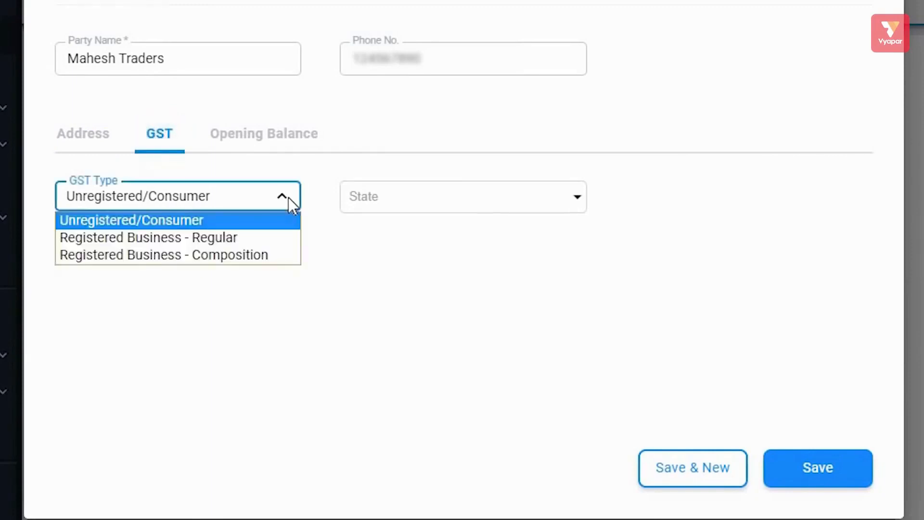
click(394, 199)
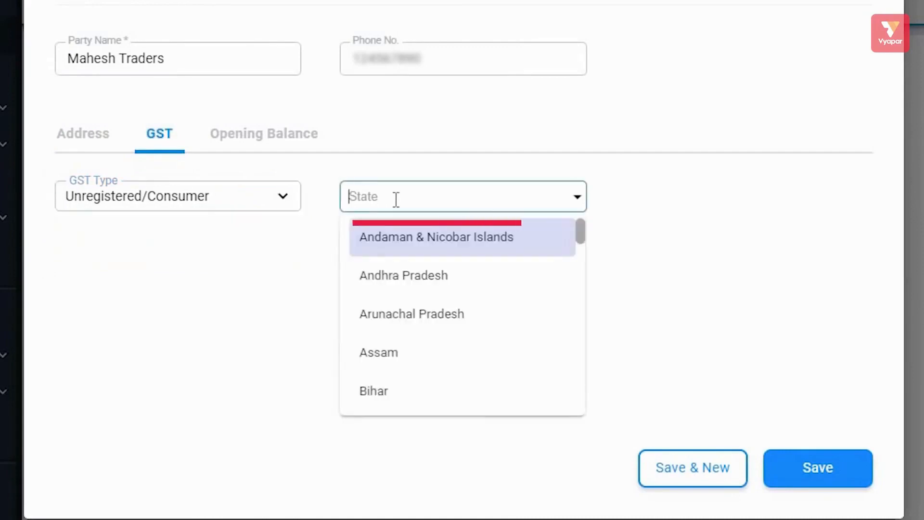
click(204, 194)
click(181, 237)
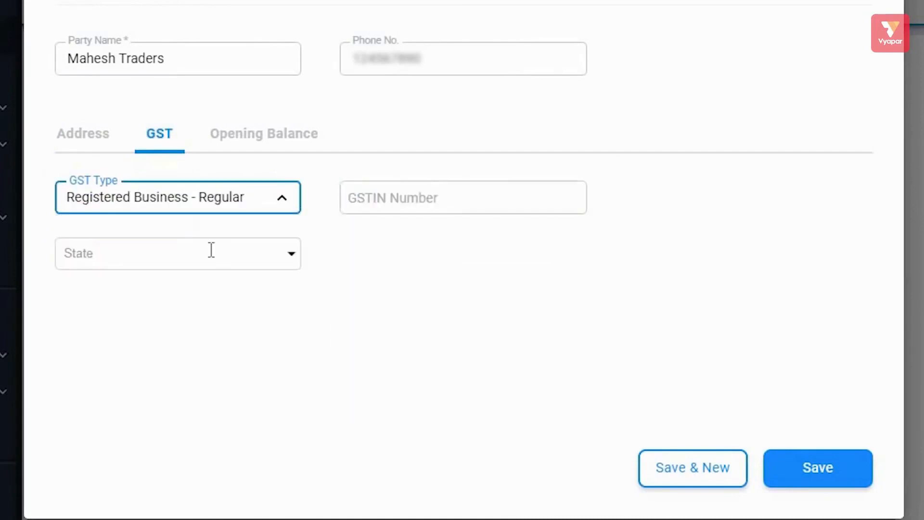
click(388, 201)
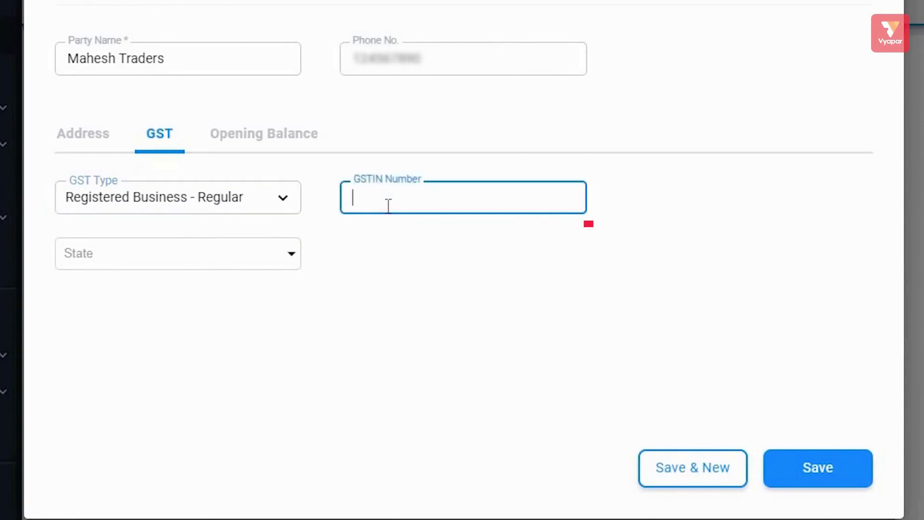
click(278, 202)
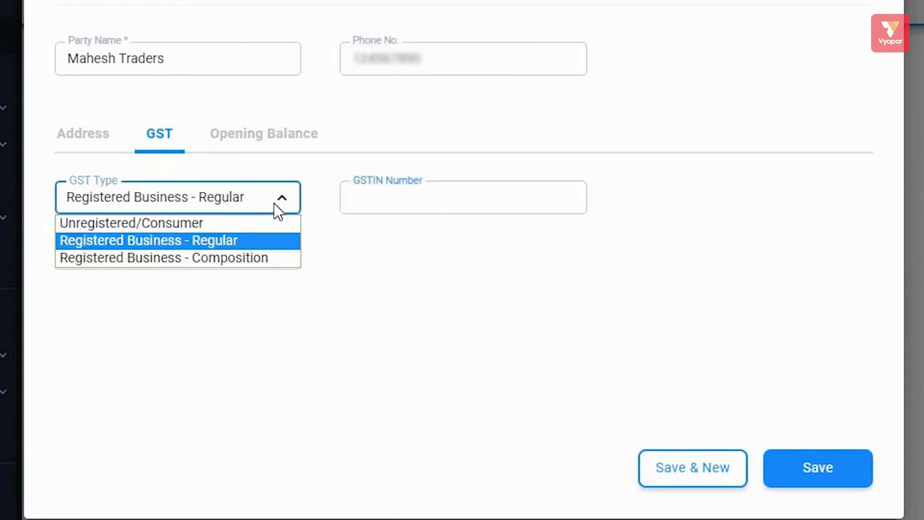
click(198, 220)
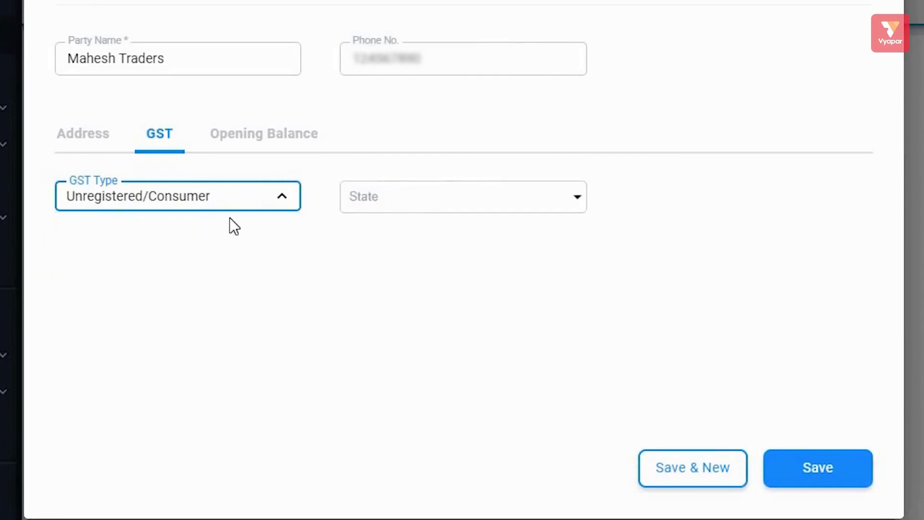
click(264, 143)
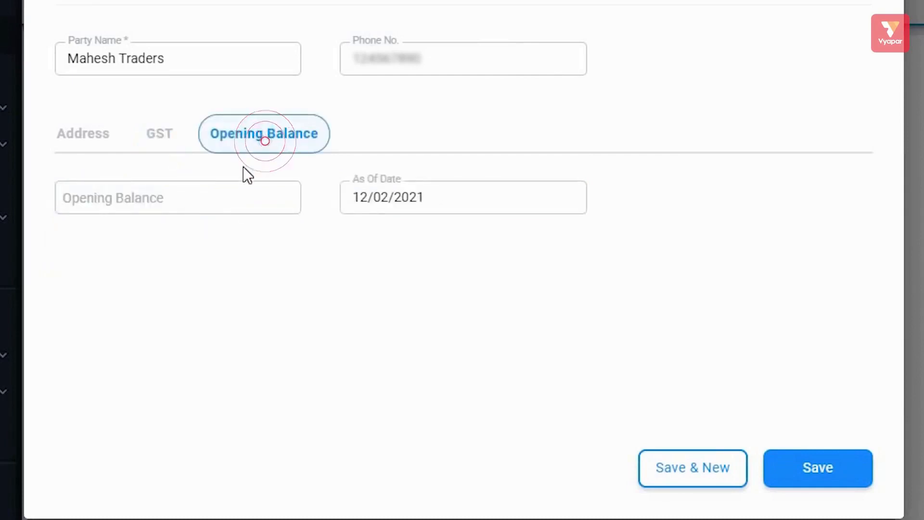
- Enter a 10000 opening balance marked To Receive for Mahesh Traders and save with Save & New
click(214, 207)
click(199, 200)
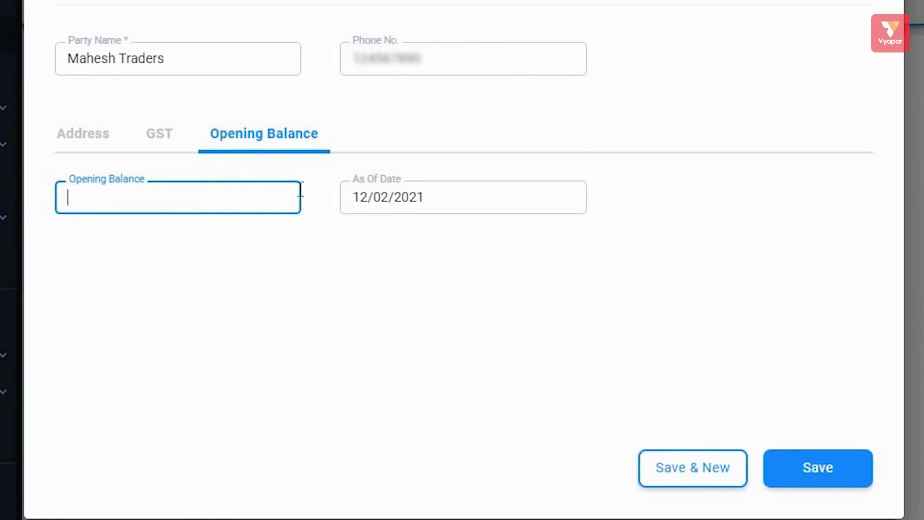
text(10000)
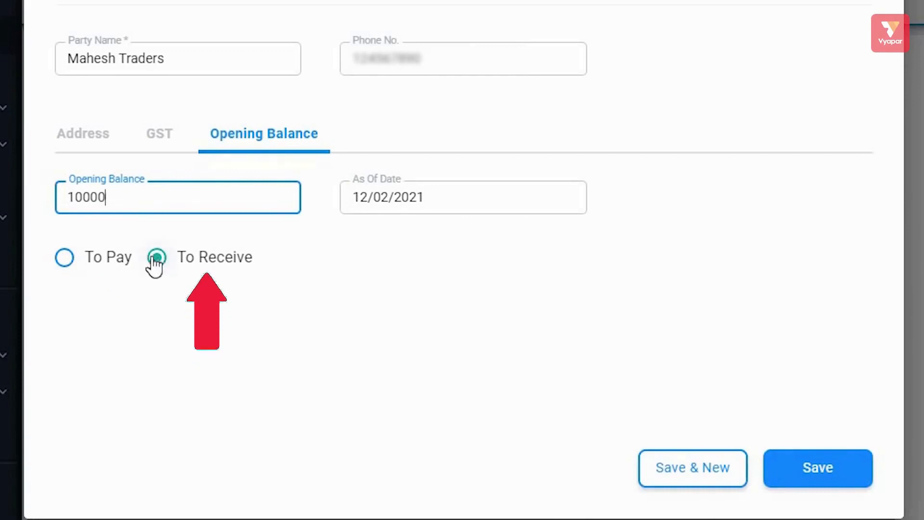
click(804, 482)
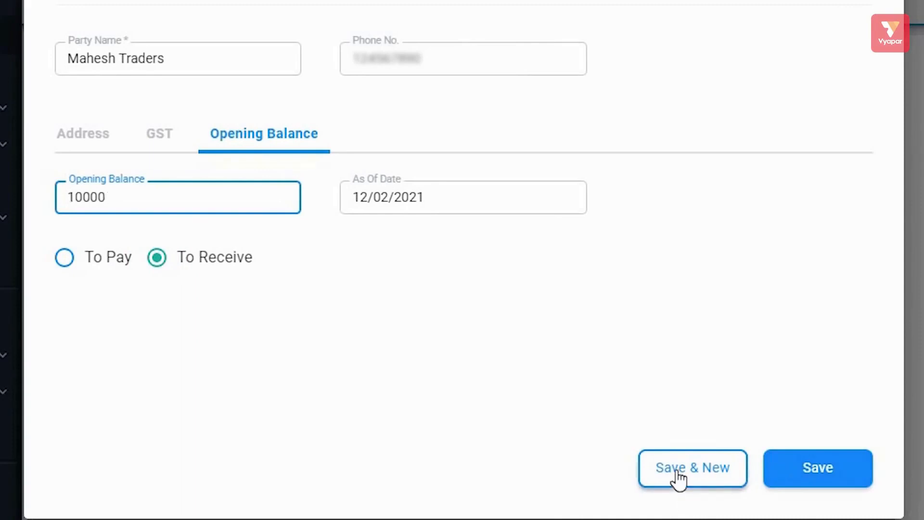
click(711, 474)
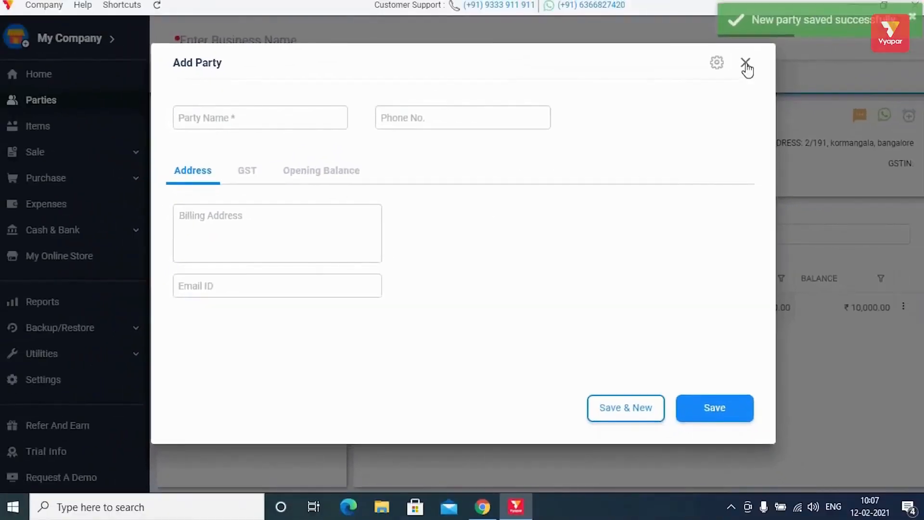
- Dismiss the blank party form and view Mahesh Traders' ₹10,000 receivable opening balance on the Parties page
key(Escape)
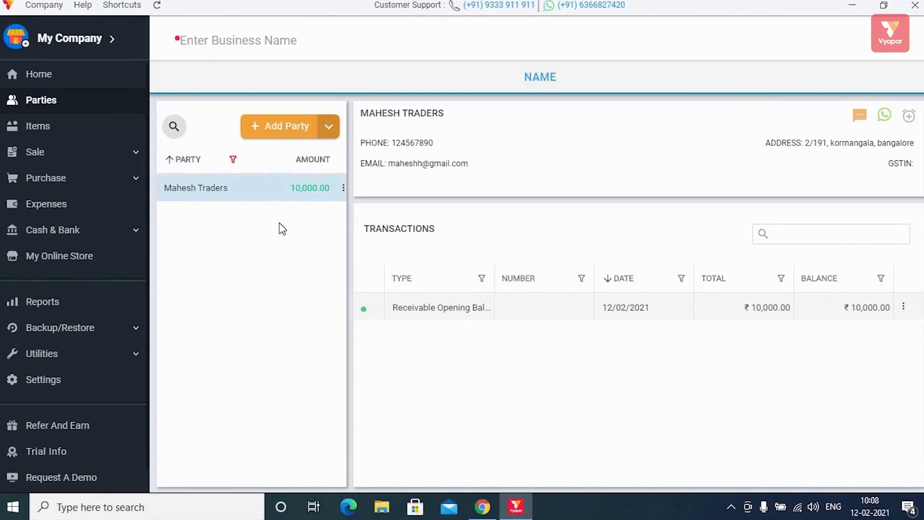
click(81, 129)
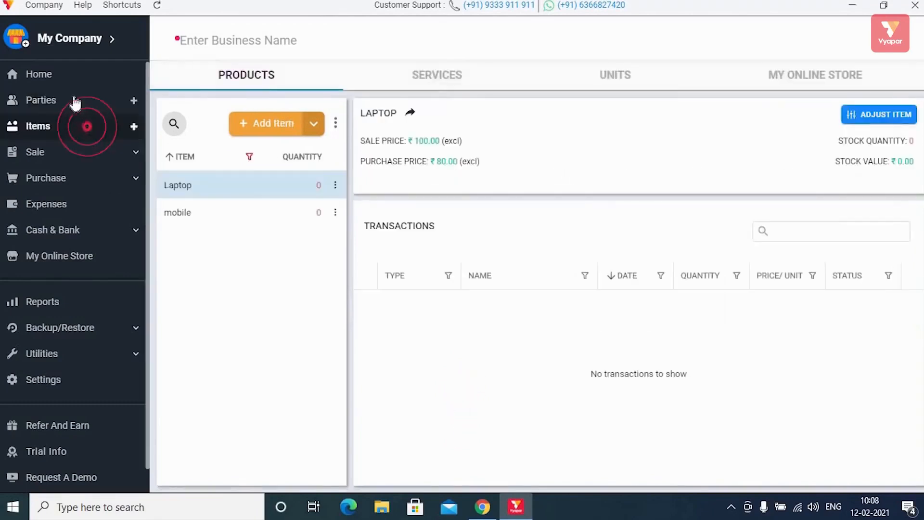
click(74, 101)
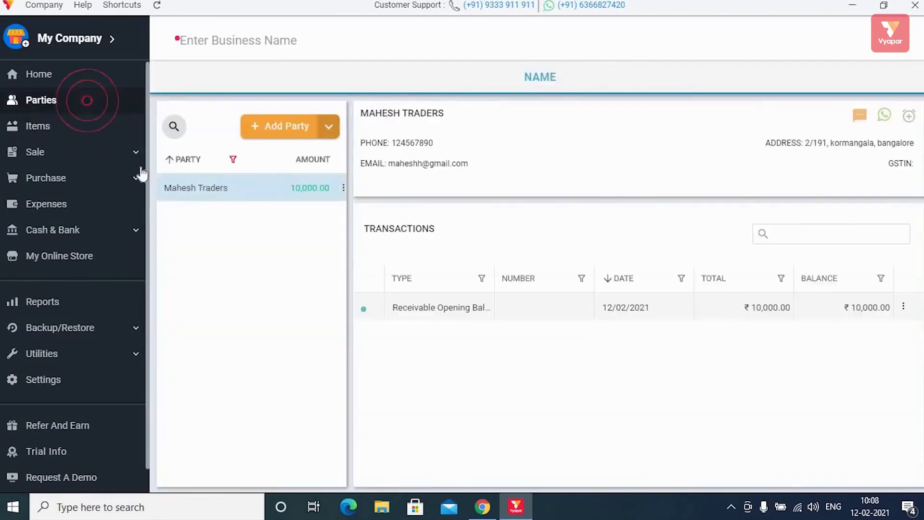
scroll(101, 251, down, 1)
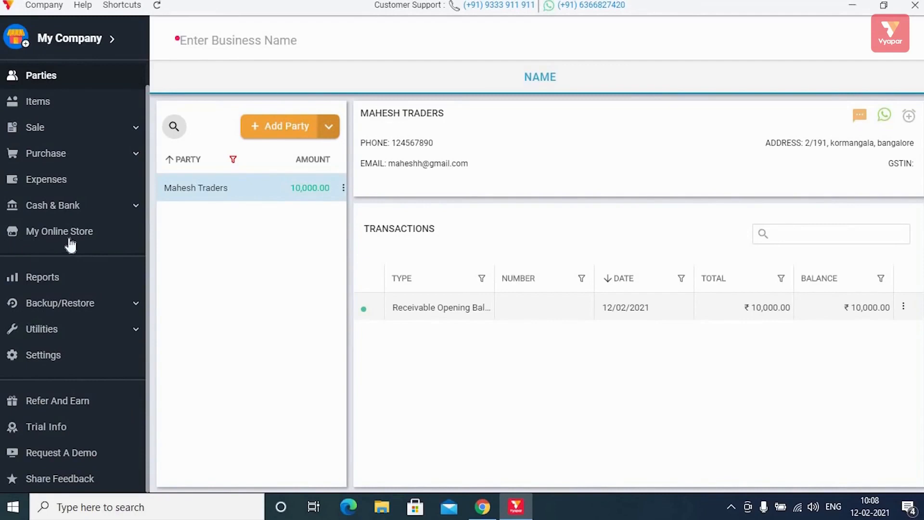
- Download the Excel template from Utilities > Import Items so it opens in Excel
click(87, 333)
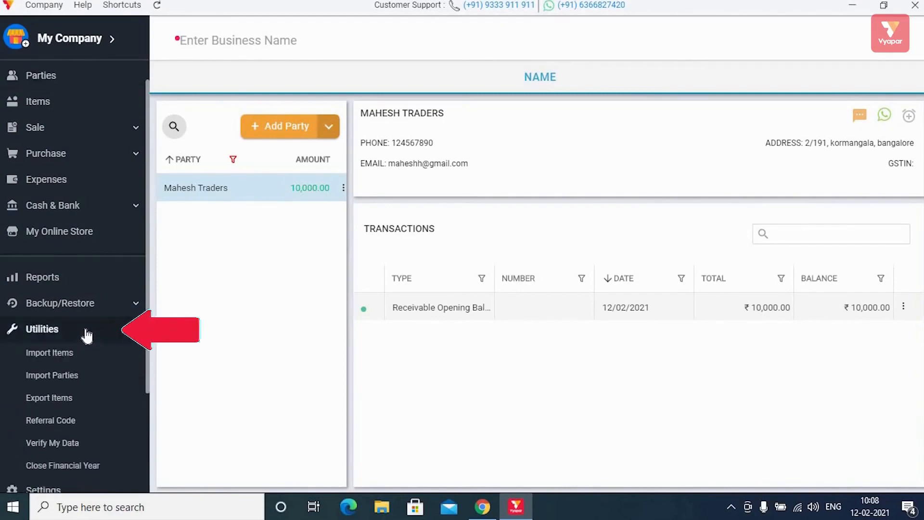
click(70, 354)
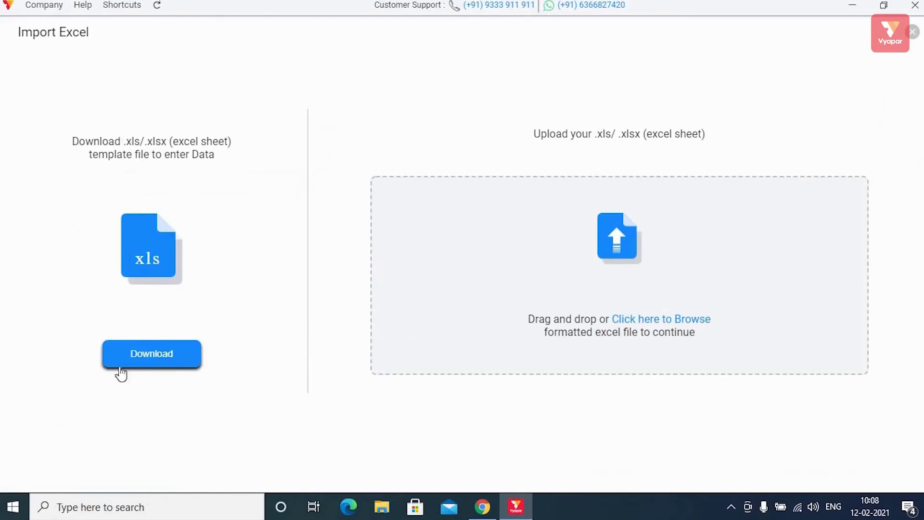
click(160, 354)
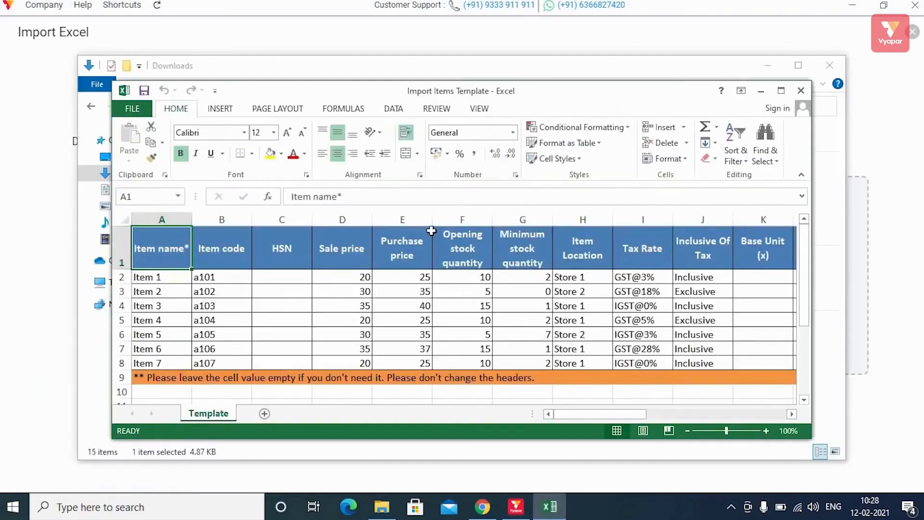
- Delete the template's orange note row, enter grocery items Daal through Oil from A2, then close Excel
click(781, 91)
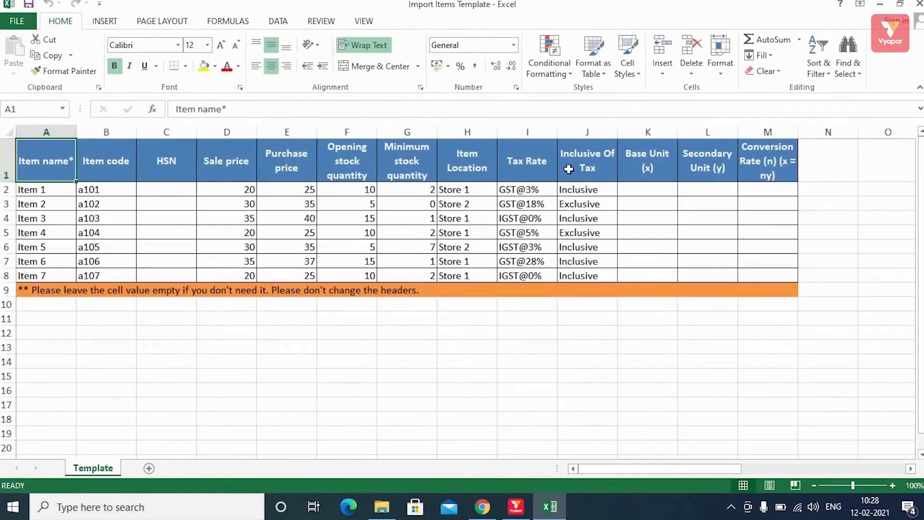
right_click(6, 290)
click(48, 196)
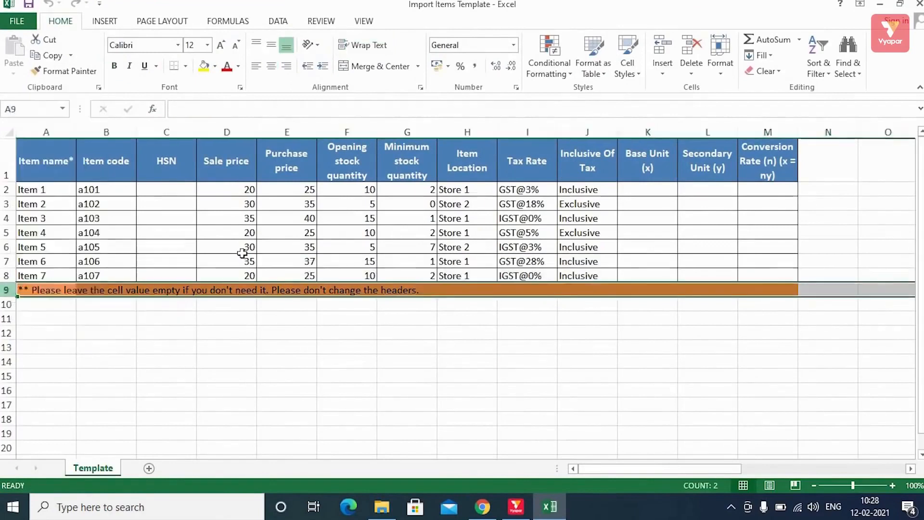
click(63, 191)
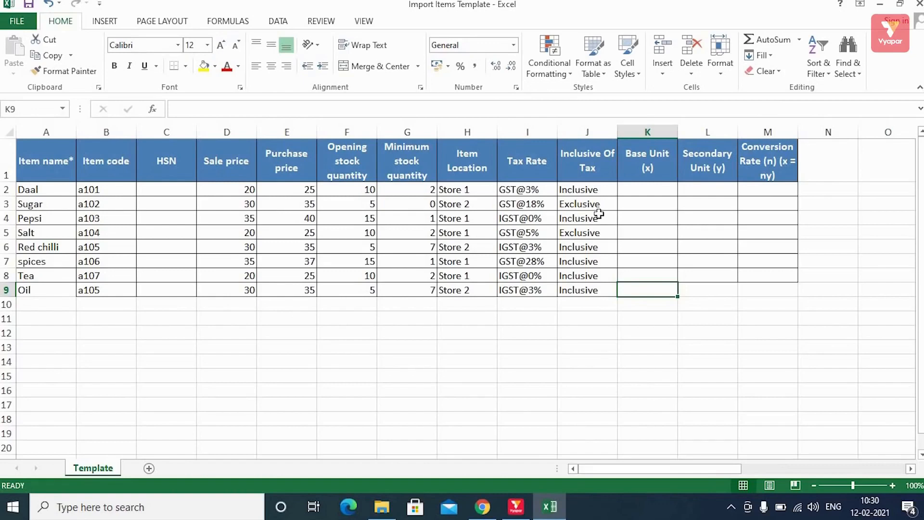
click(918, 5)
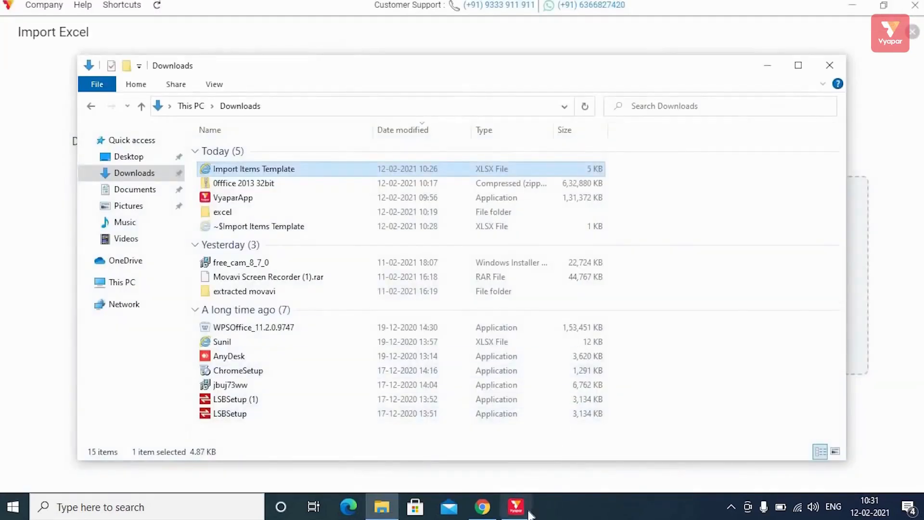
- Reopen Import Items and load Import Items Template, previewing 7 valid items and 1 with errors
click(516, 507)
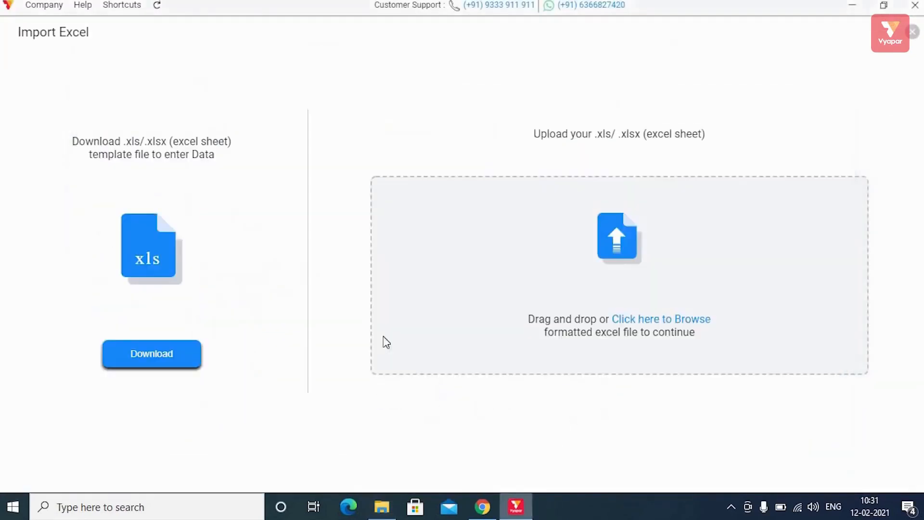
click(913, 34)
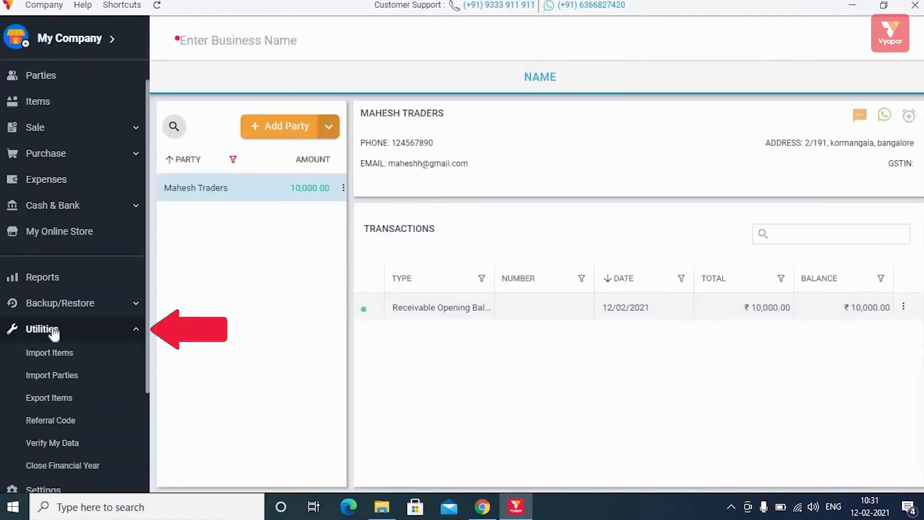
click(58, 359)
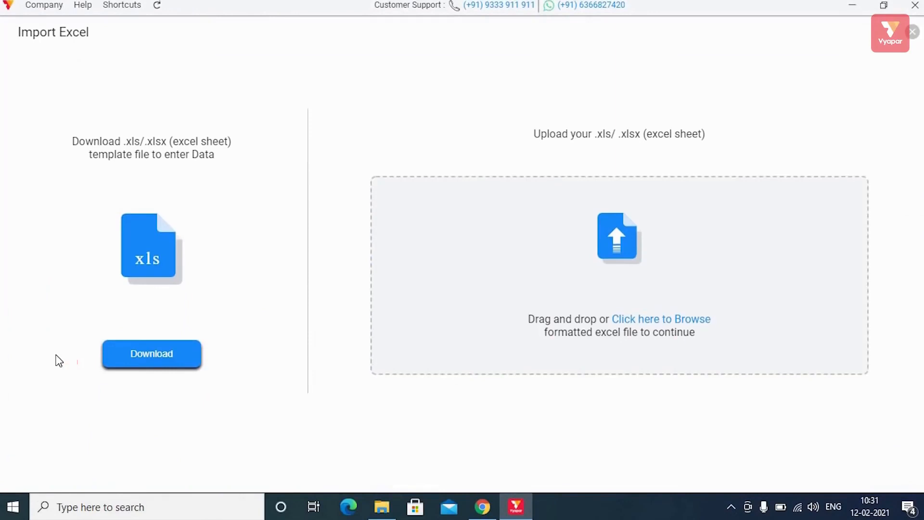
click(643, 319)
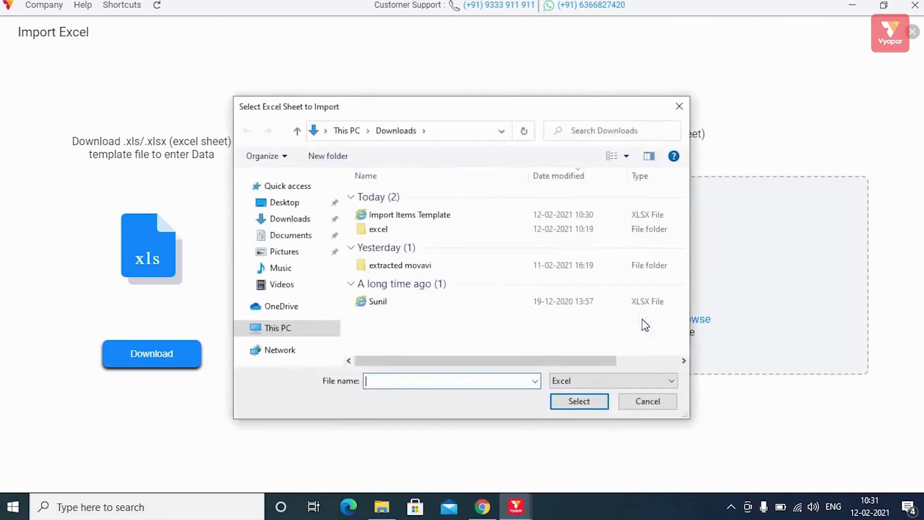
click(428, 215)
click(578, 401)
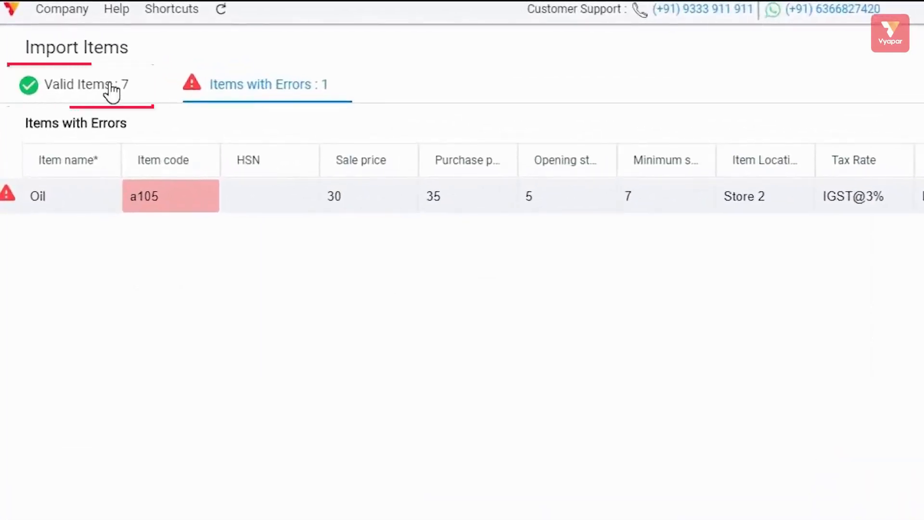
- Compare the Valid and Errors tabs, confirming Oil duplicates code a105, then view the seven valid items
click(110, 92)
click(266, 86)
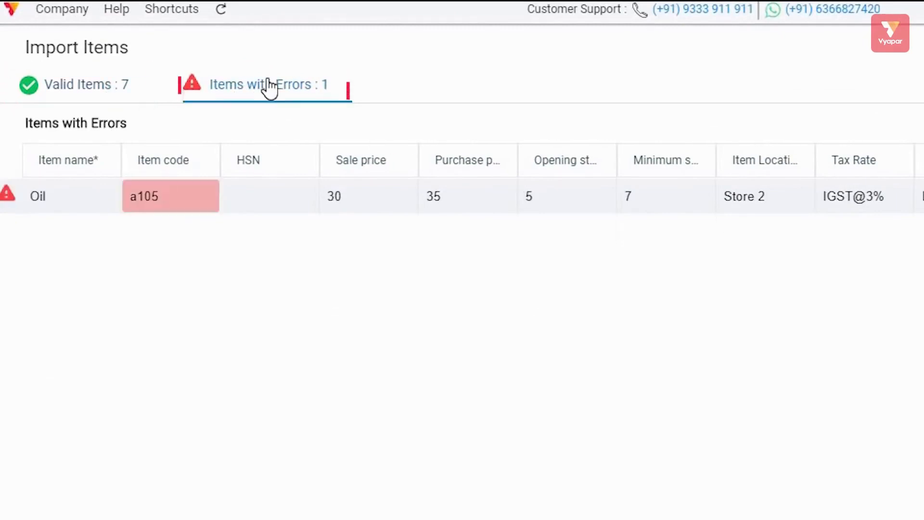
click(79, 86)
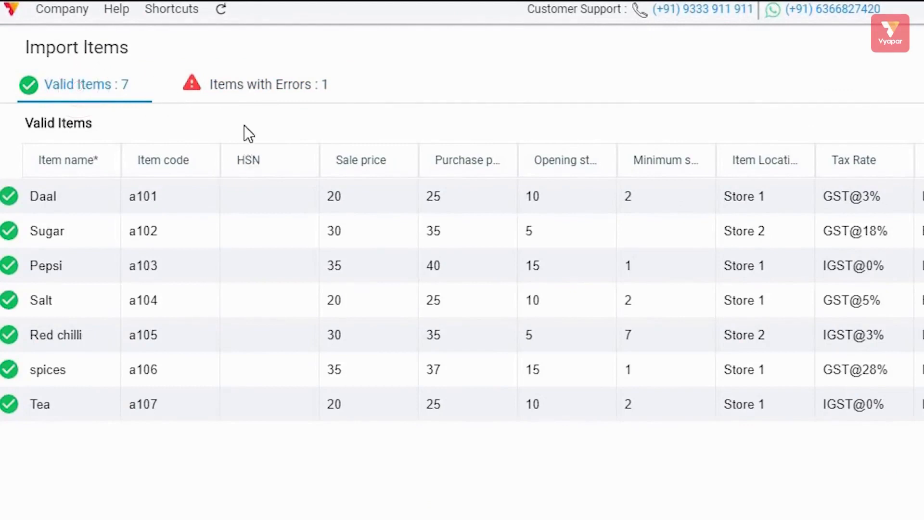
click(244, 85)
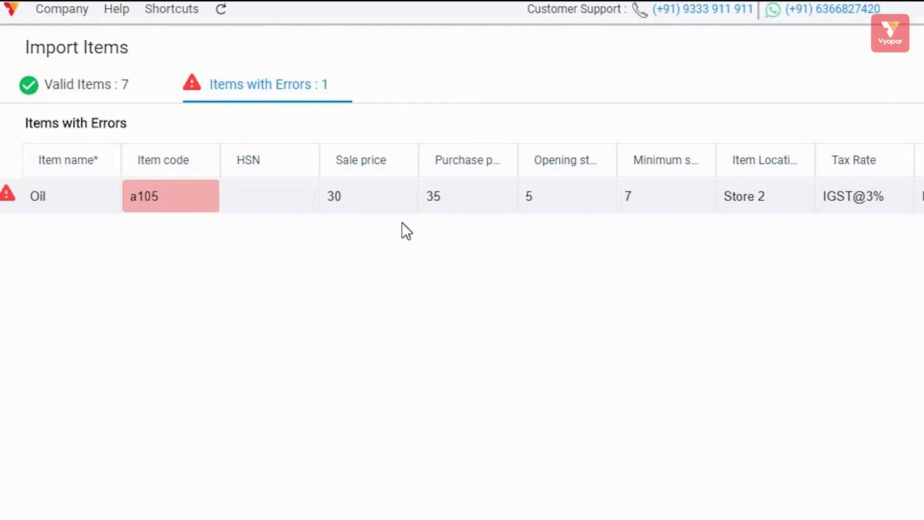
click(179, 195)
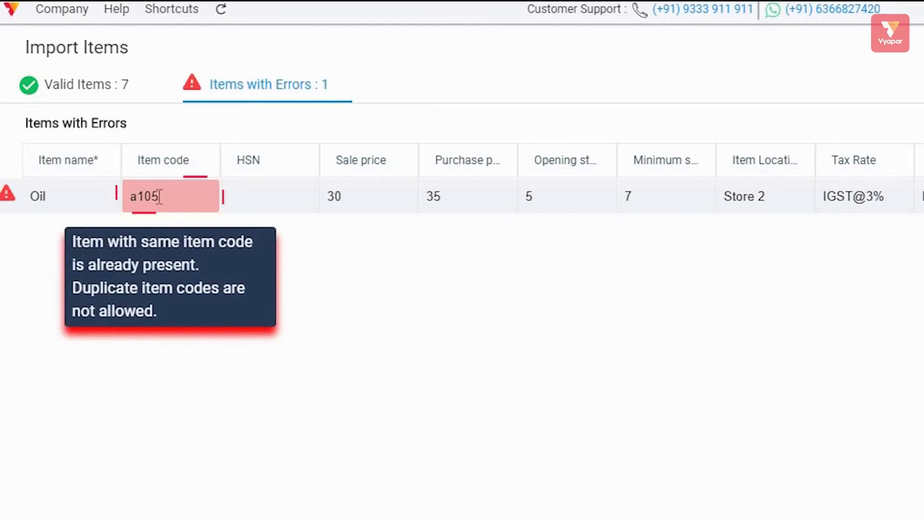
click(115, 86)
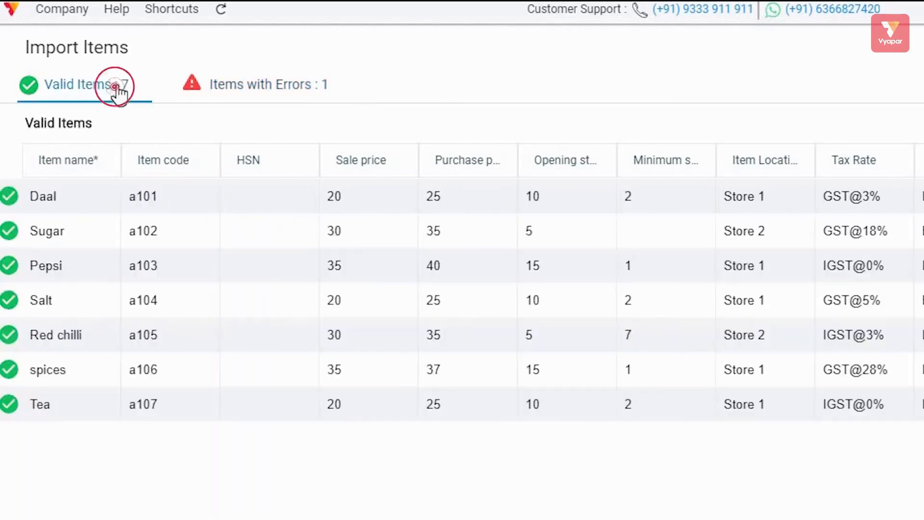
click(261, 91)
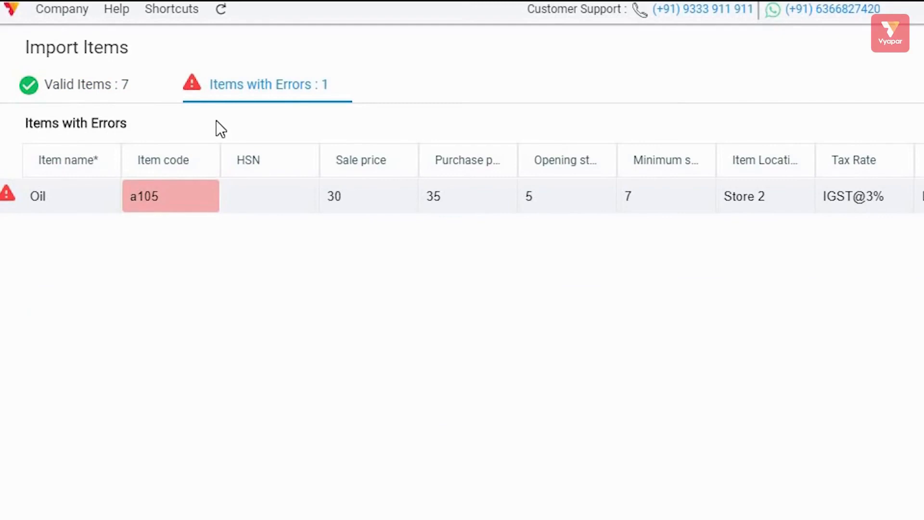
mouse_move(194, 201)
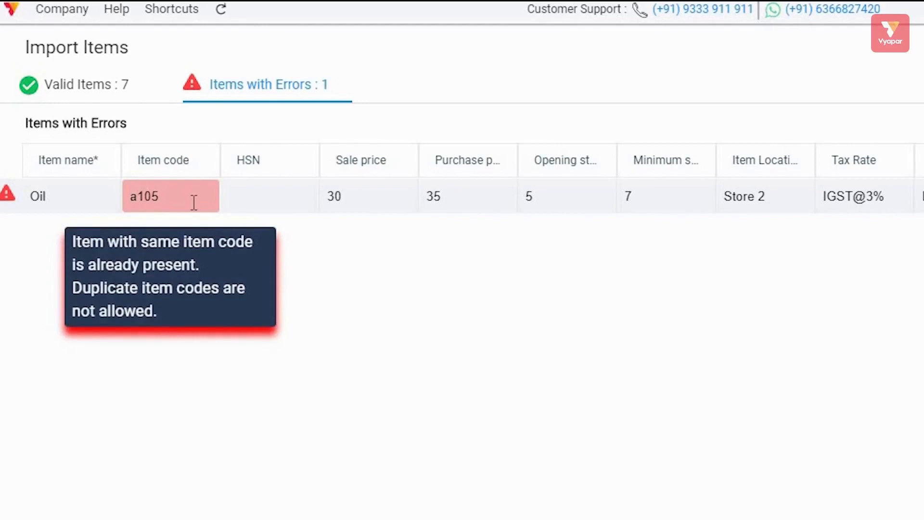
click(96, 85)
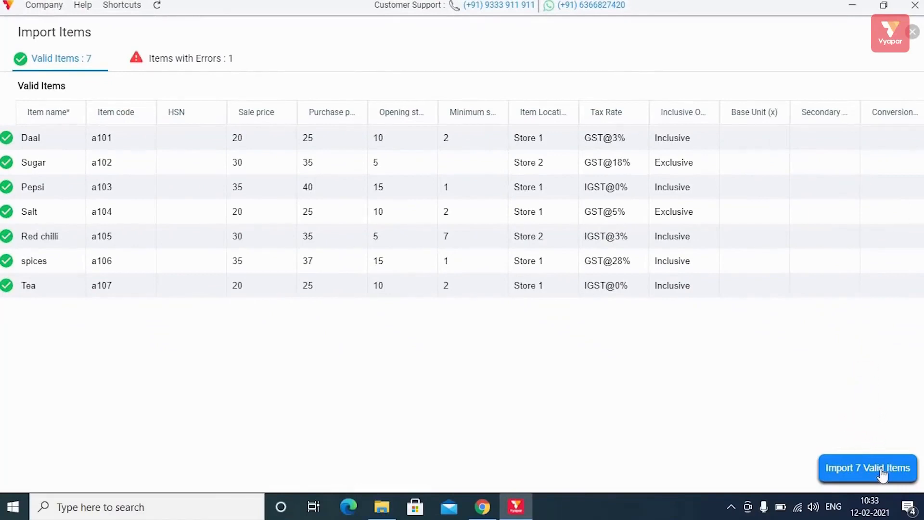
- Import the seven valid items and check them in the Items list, e.g. Daal with stock 10
click(882, 475)
click(555, 285)
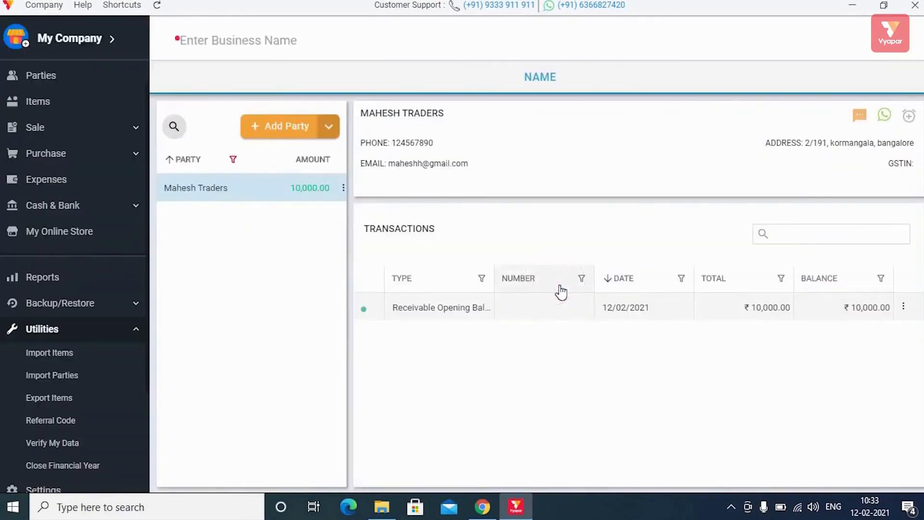
click(48, 104)
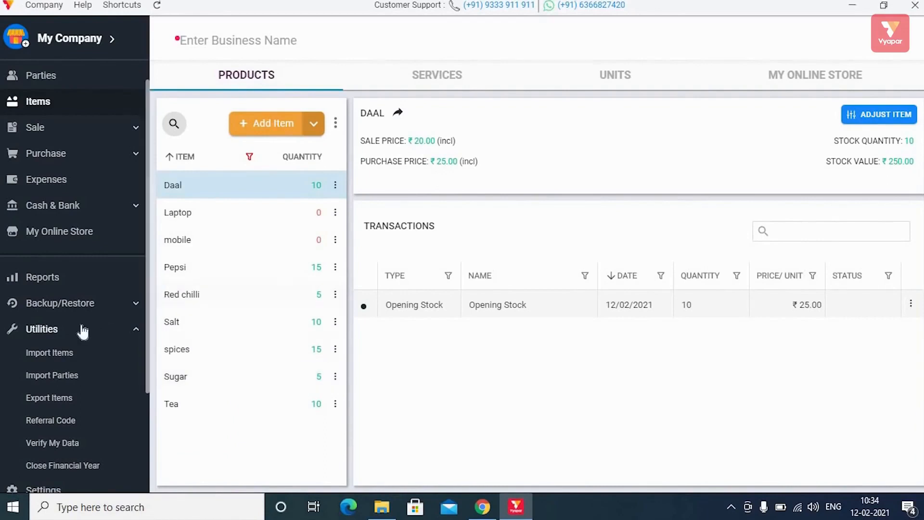
click(53, 337)
- Back out of the Import Parties Excel page and start a new Sale invoice from Home
click(54, 336)
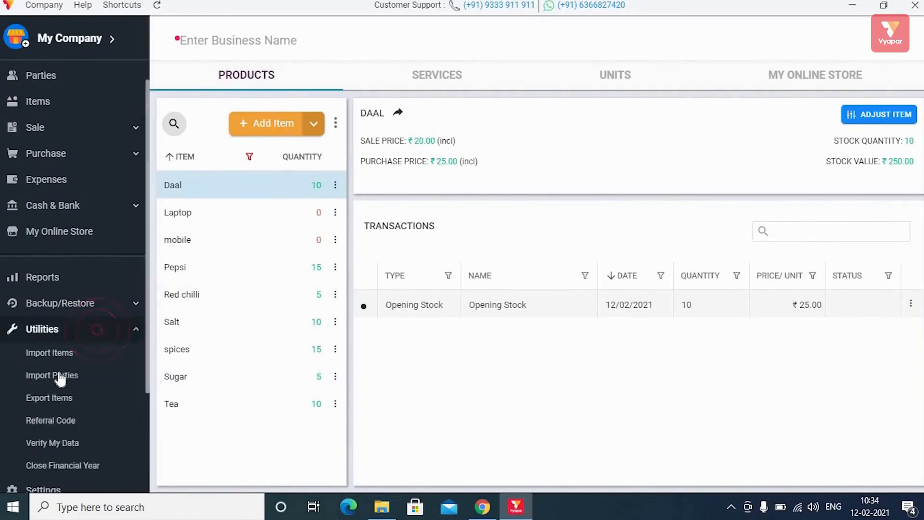
click(58, 376)
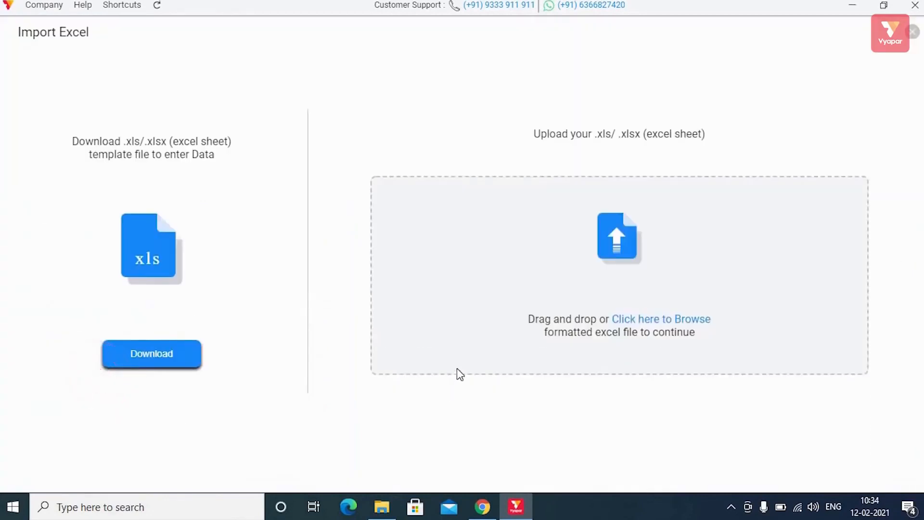
click(913, 32)
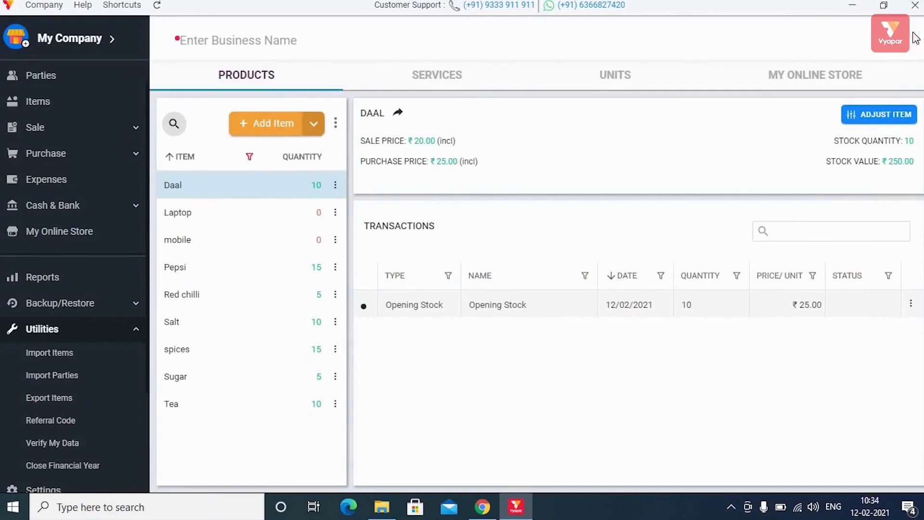
scroll(41, 80, up, 1)
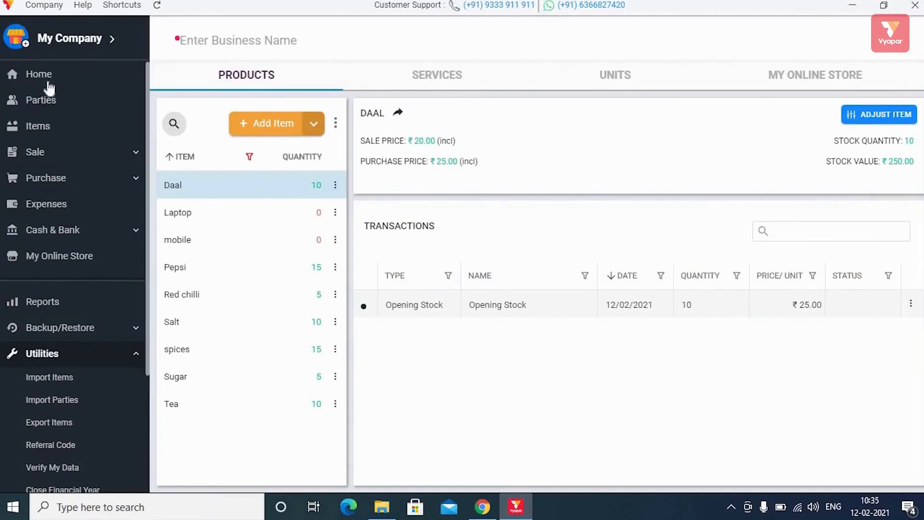
click(48, 78)
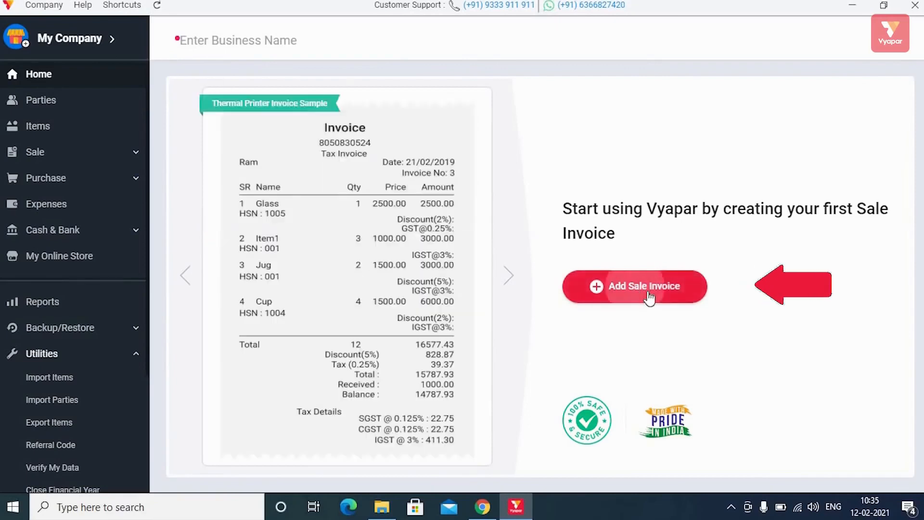
click(647, 288)
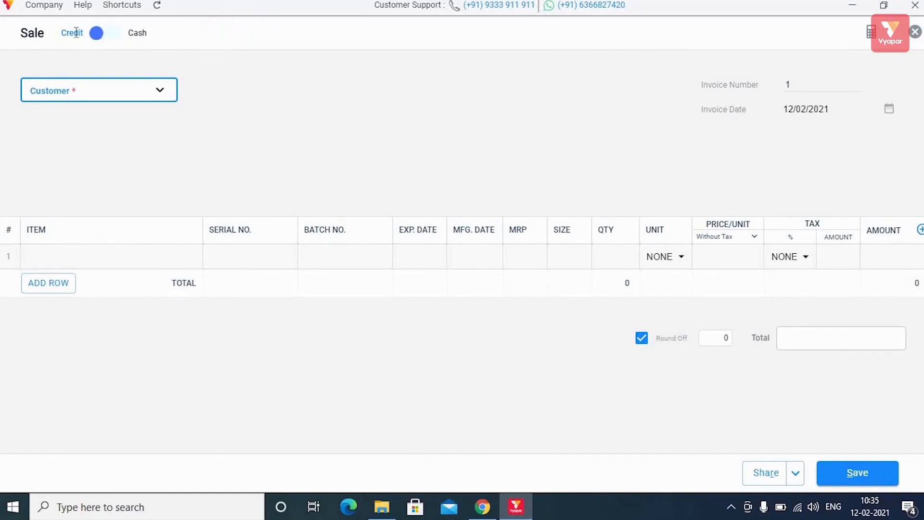
- Keep the sale on Credit and choose Mahesh Traders, balance 10000, as the customer
click(120, 39)
click(97, 38)
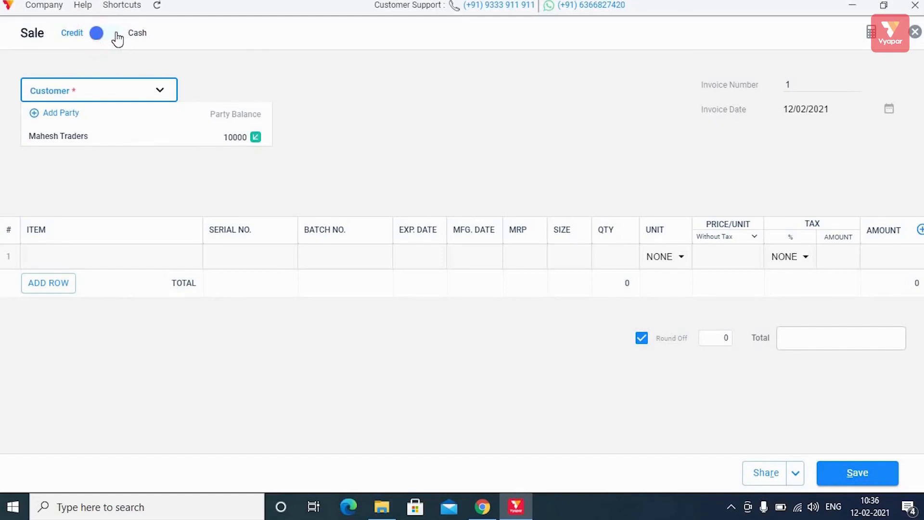
click(117, 38)
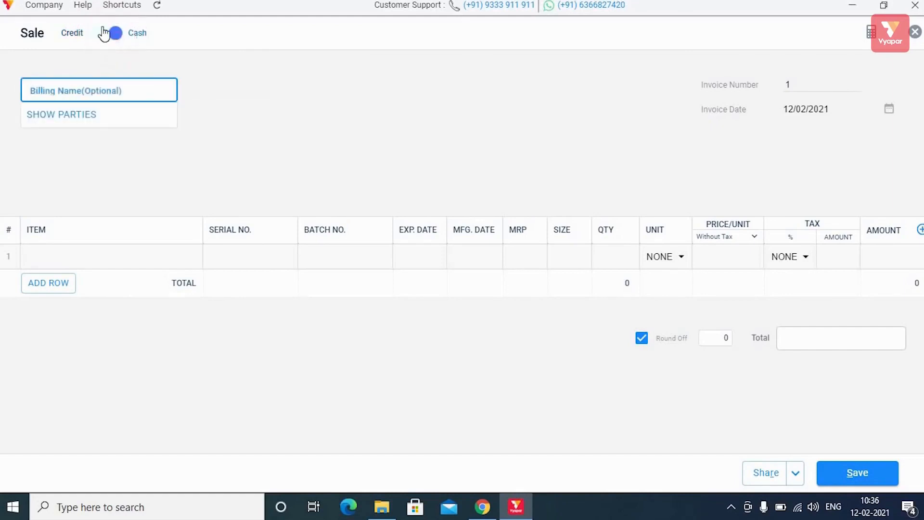
click(104, 34)
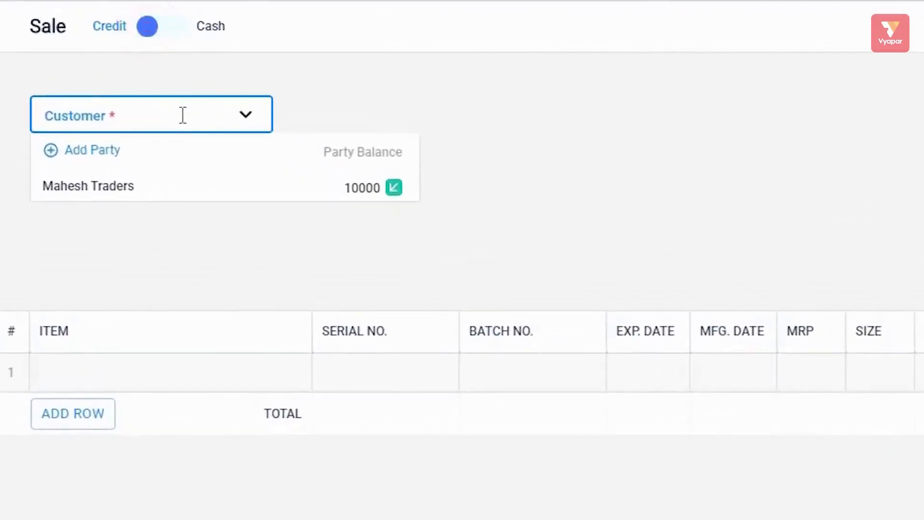
click(104, 191)
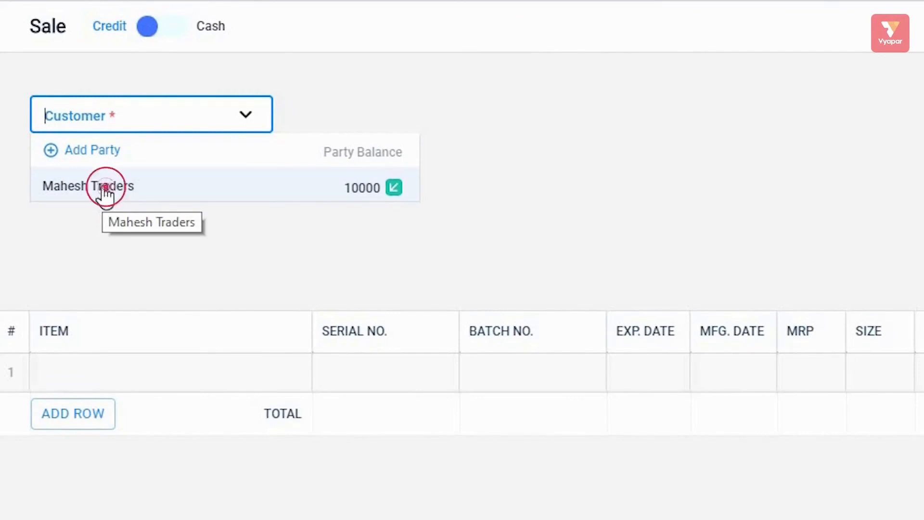
click(256, 118)
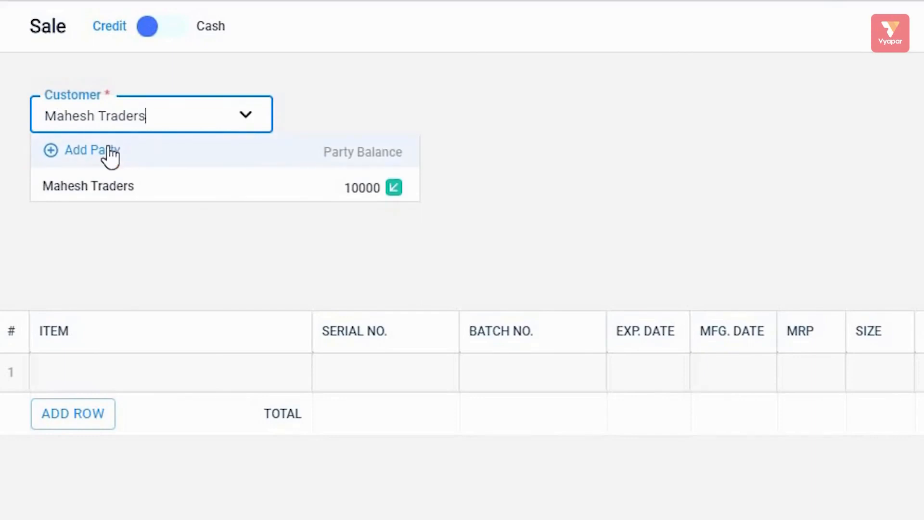
click(224, 241)
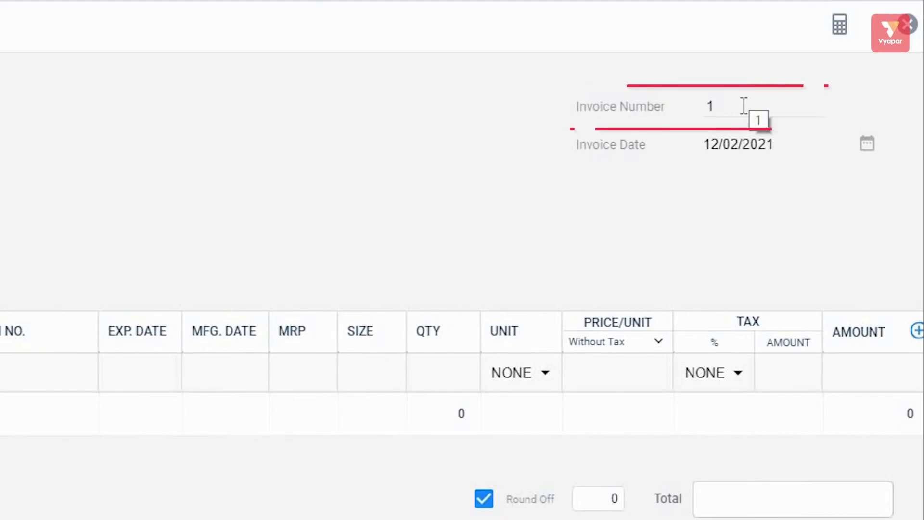
- Change the invoice number from 1 to 405, leaving the date at 12/02/2021
click(745, 105)
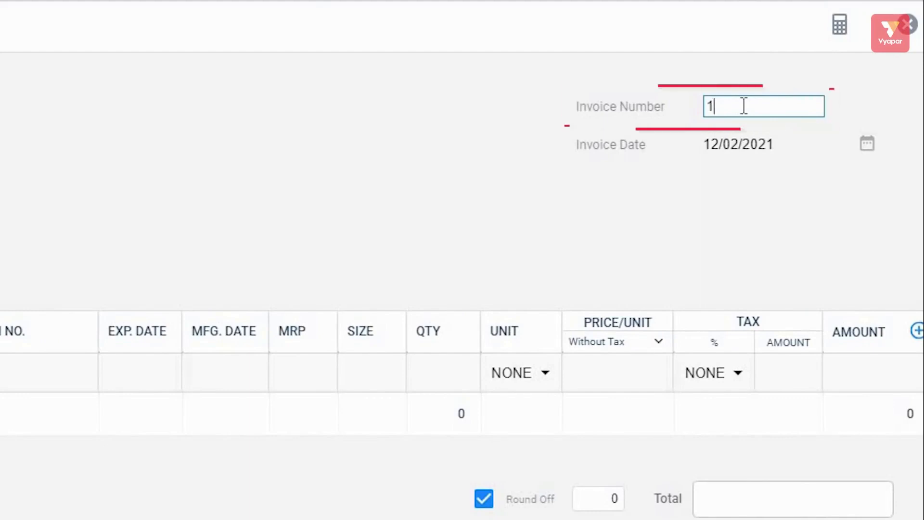
key(BackSpace)
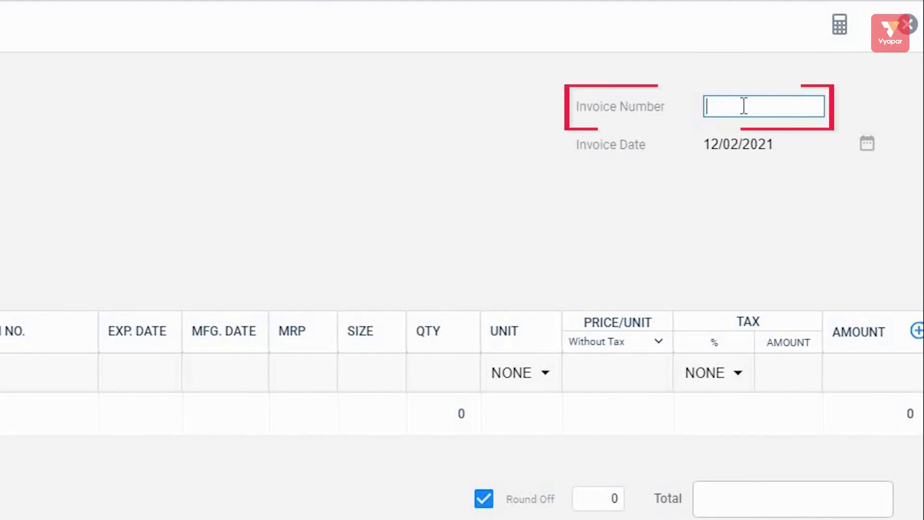
text(0)
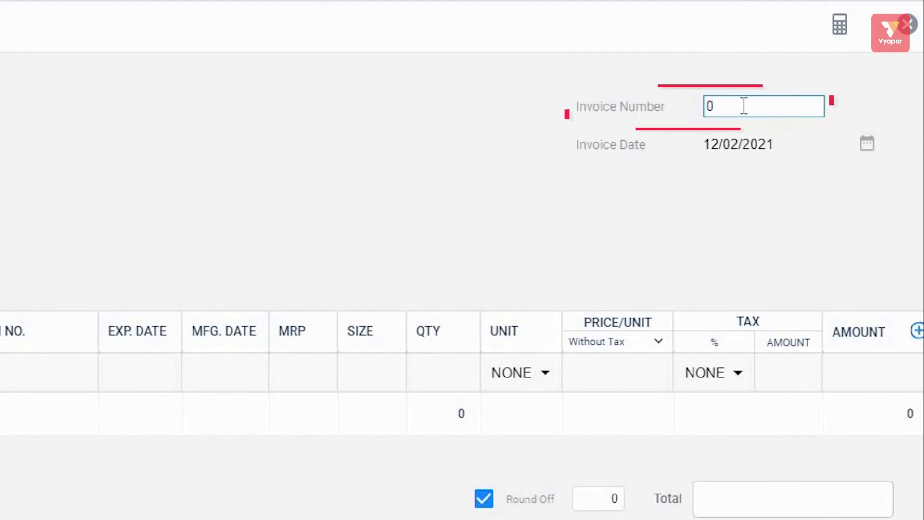
key(BackSpace)
text(405)
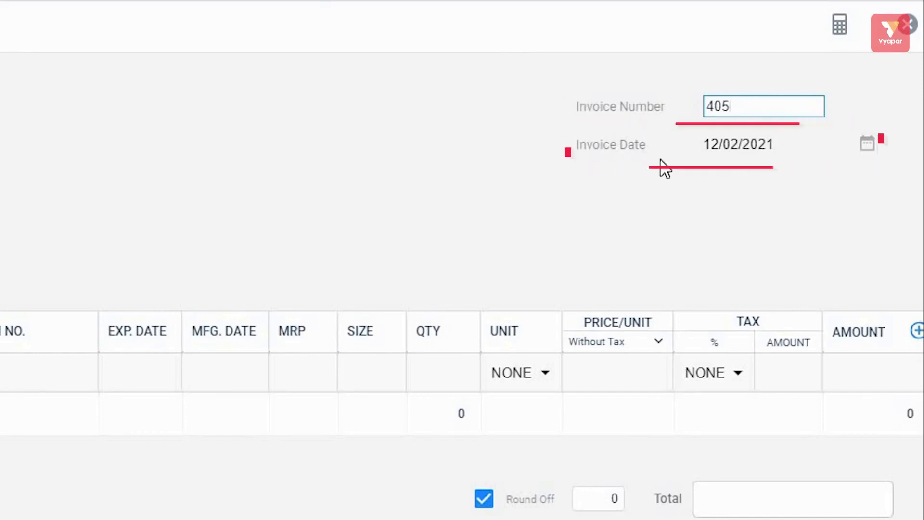
click(869, 145)
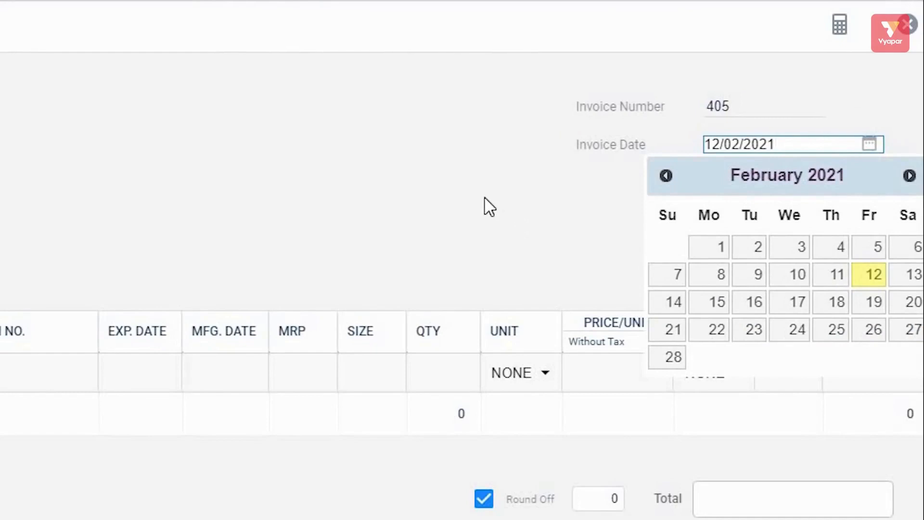
click(587, 238)
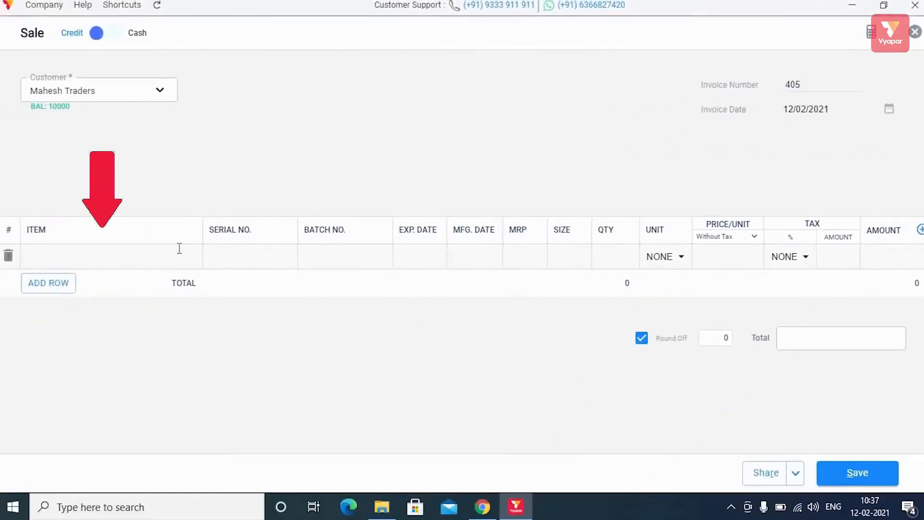
- Add 5 Daal at 19.42 plus 3% GST to the invoice and save it as invoice 405
click(179, 248)
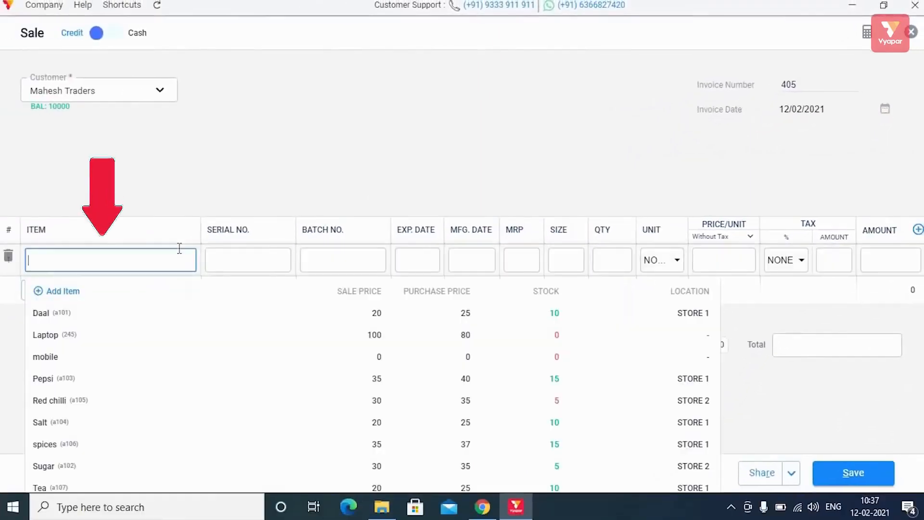
click(212, 313)
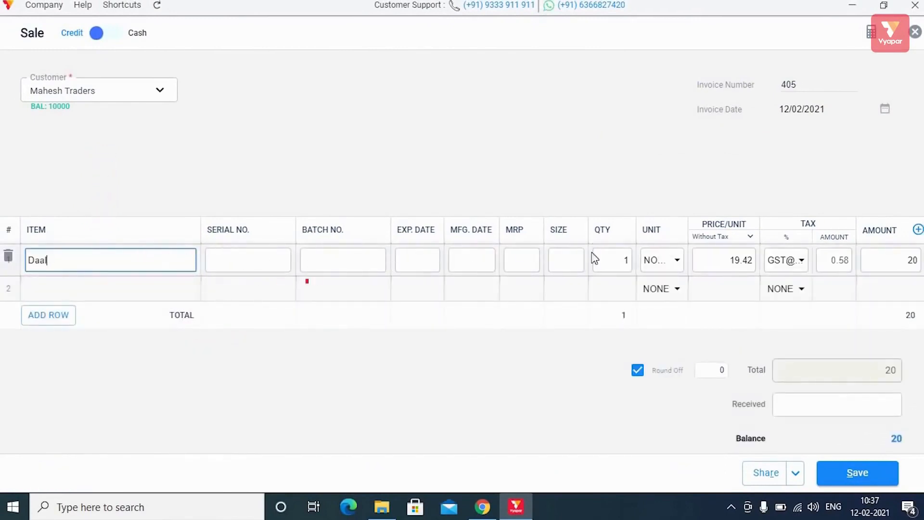
click(610, 259)
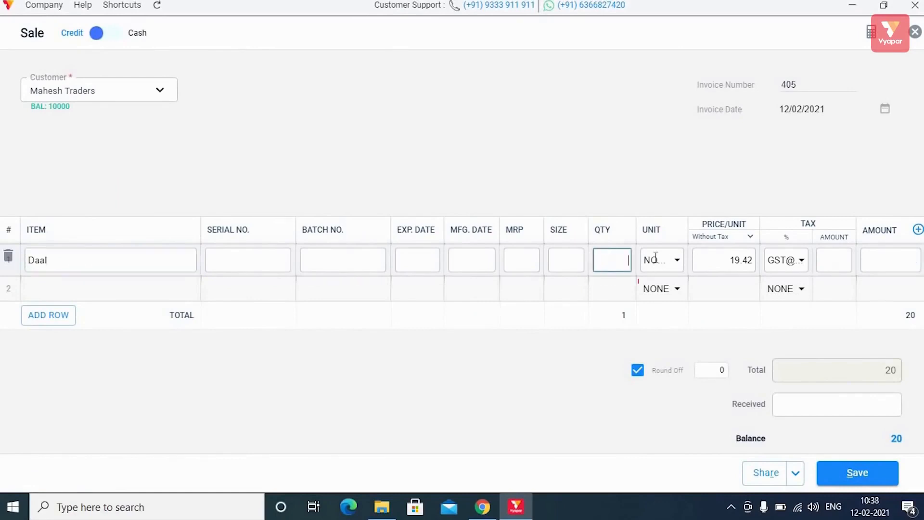
text(5)
click(872, 263)
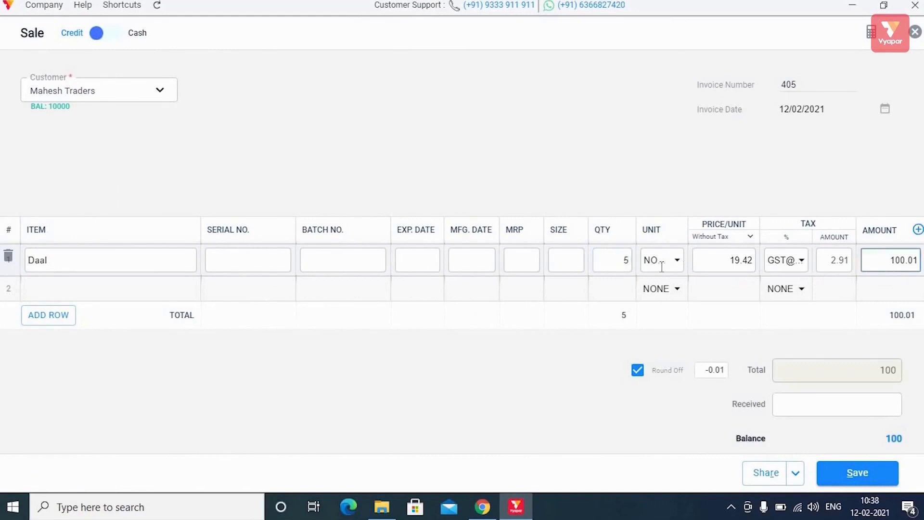
scroll(613, 277, down, 1)
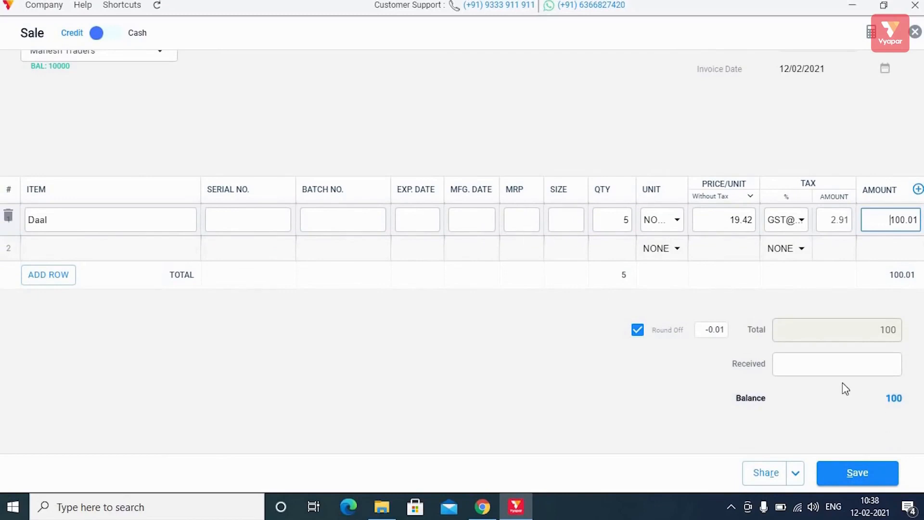
click(861, 474)
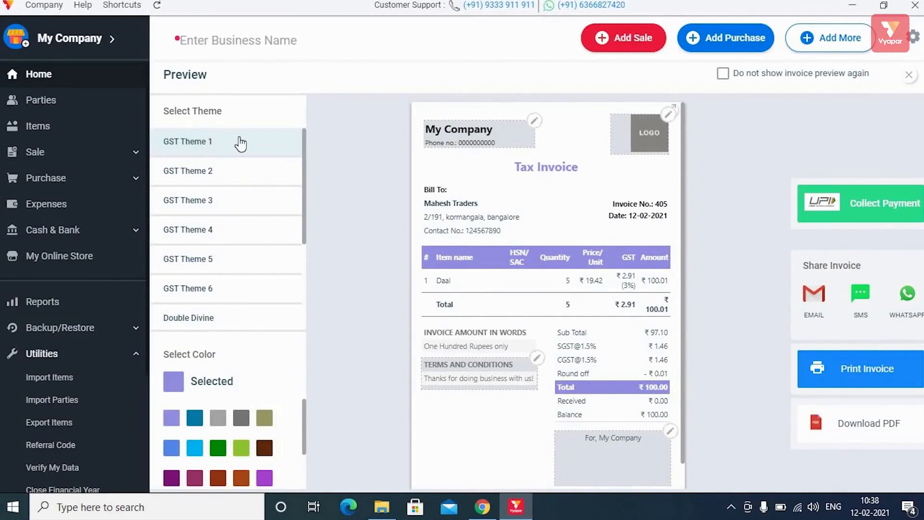
- Preview the saved invoice in GST Themes 2, 3 and 4
scroll(254, 220, down, 5)
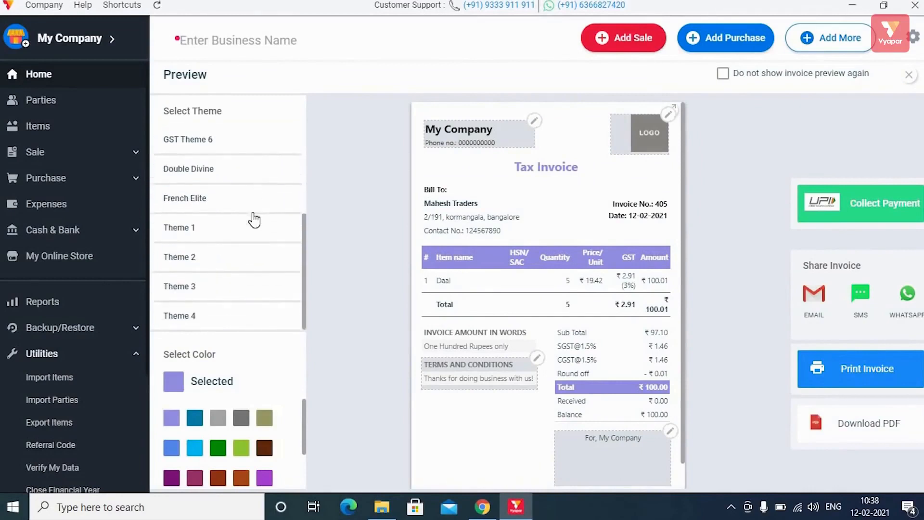
scroll(254, 220, up, 5)
scroll(254, 220, down, 5)
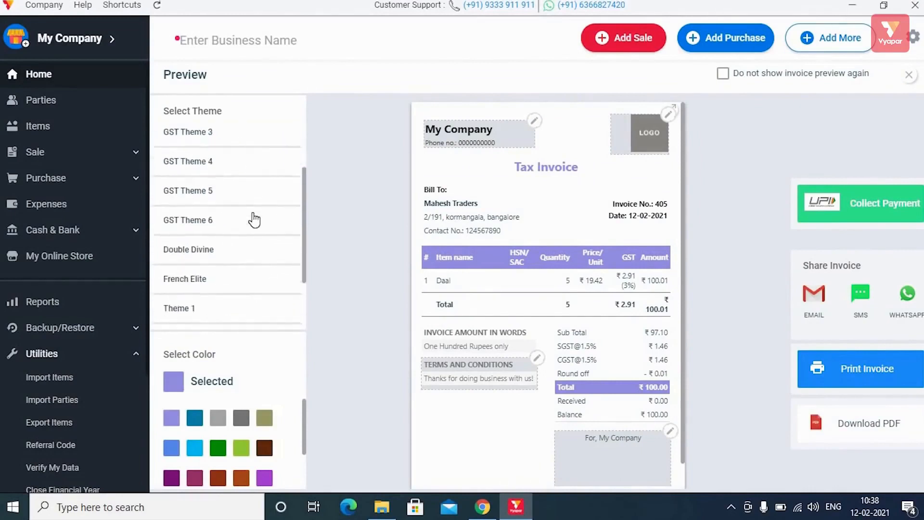
scroll(255, 220, up, 5)
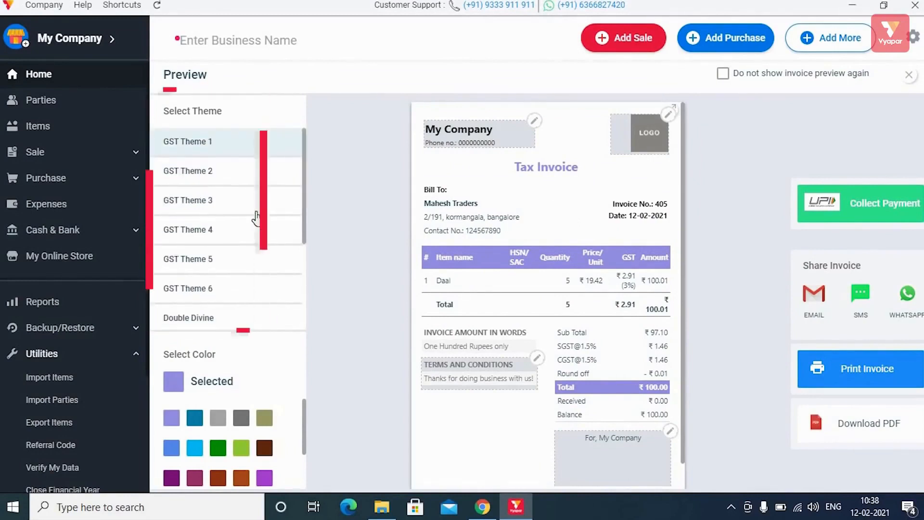
click(211, 182)
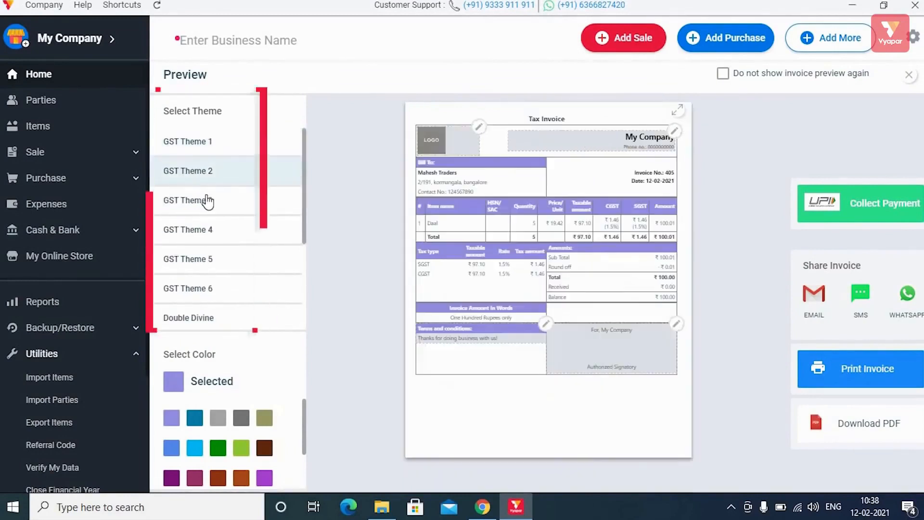
click(206, 199)
click(212, 230)
- Try French Elite, settle on the red Double Divine theme, and close the preview
scroll(236, 245, down, 3)
scroll(233, 211, down, 1)
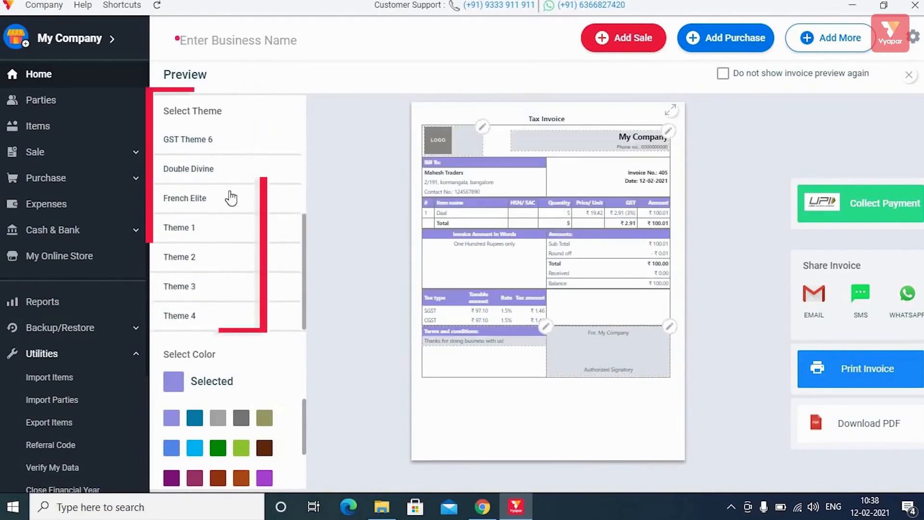
click(232, 198)
click(233, 176)
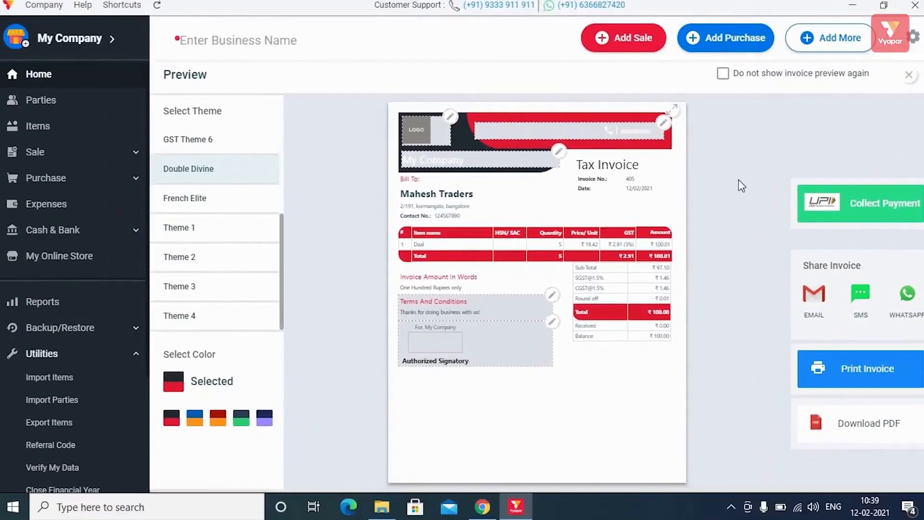
click(909, 75)
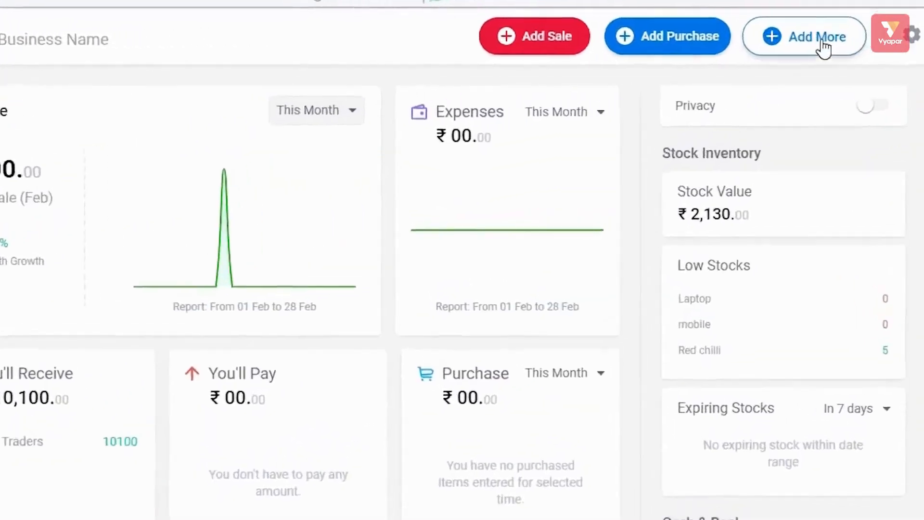
click(830, 43)
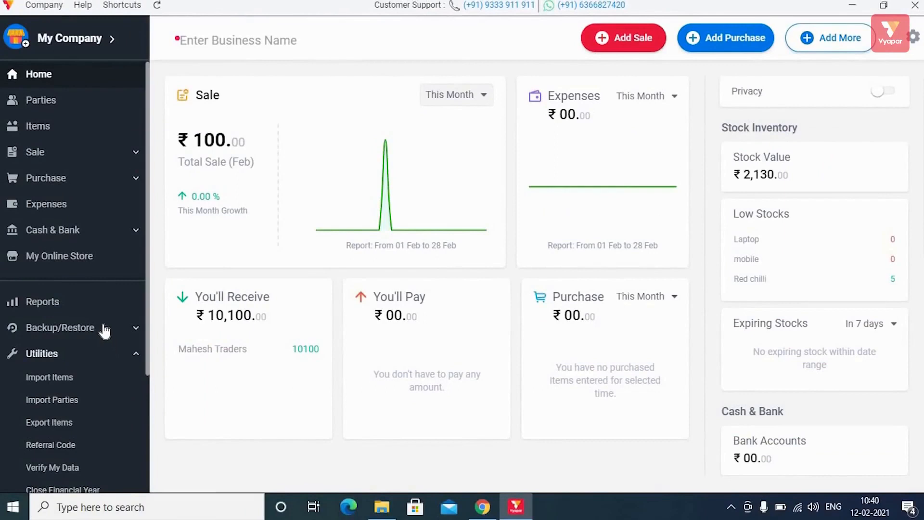
scroll(108, 327, down, 3)
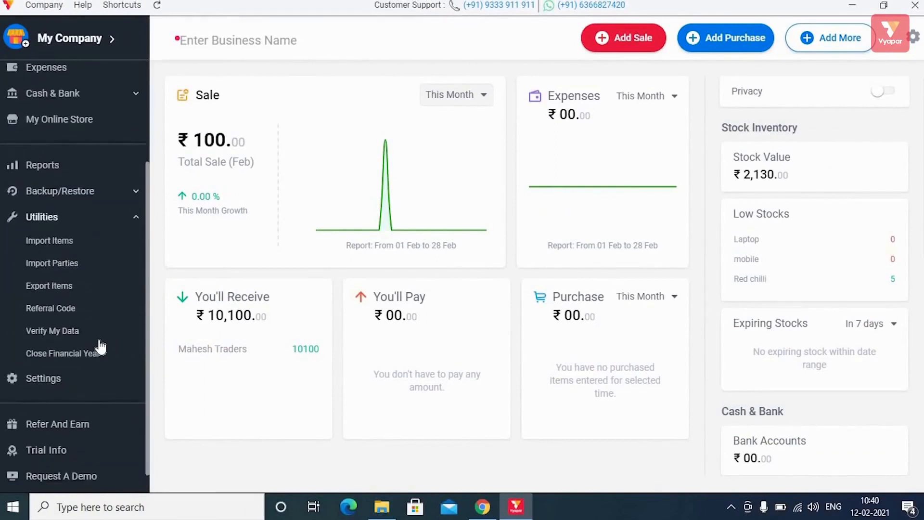
scroll(100, 346, down, 1)
scroll(99, 343, up, 4)
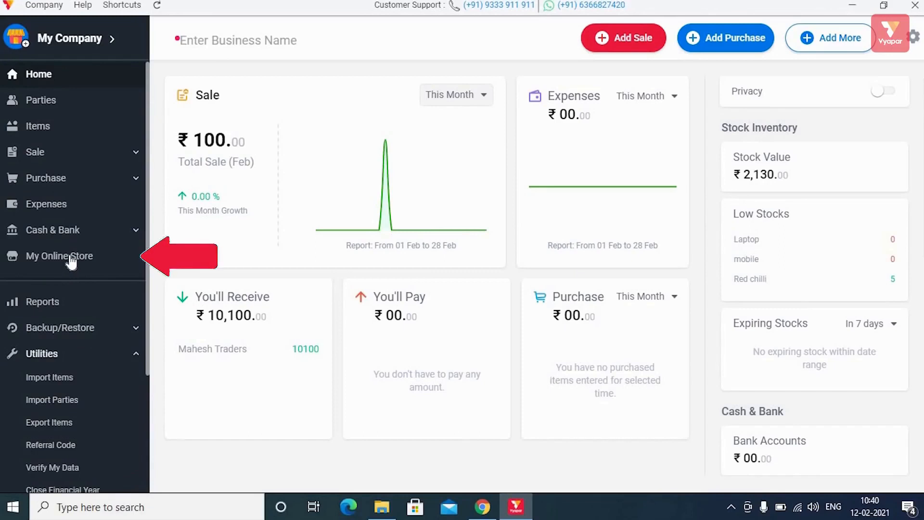
- Create an online store with Daal, Laptop, mobile and Pepsi selected as store items
click(71, 260)
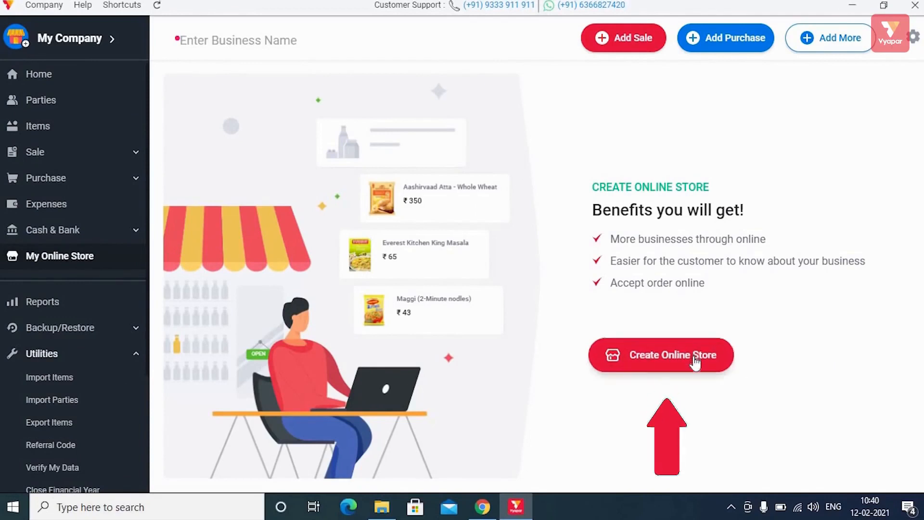
click(695, 362)
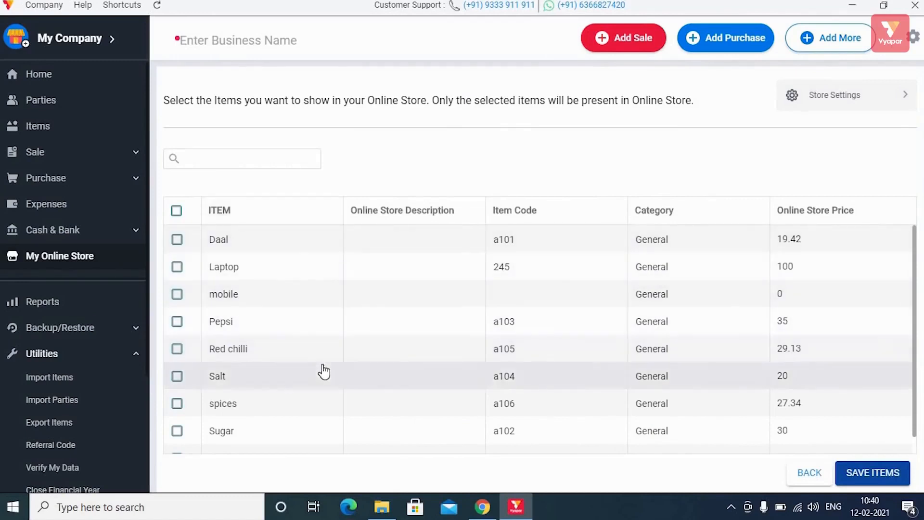
click(177, 267)
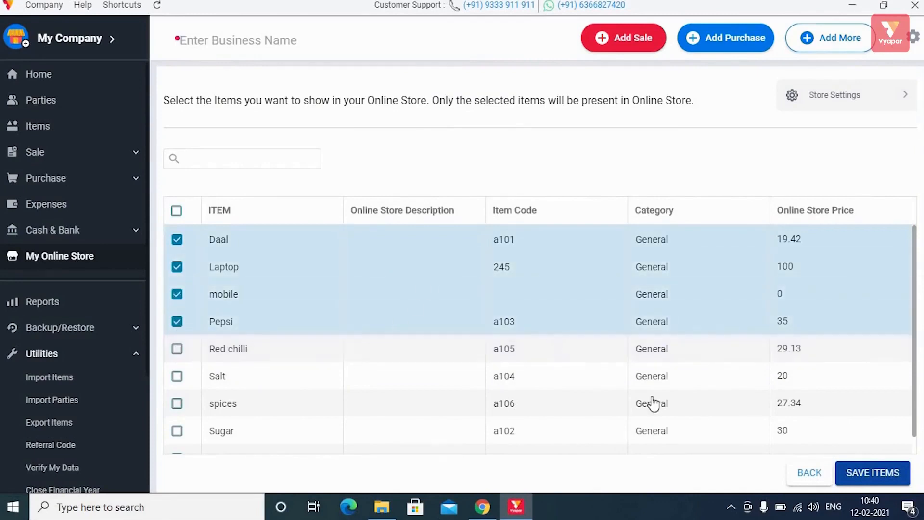
click(868, 474)
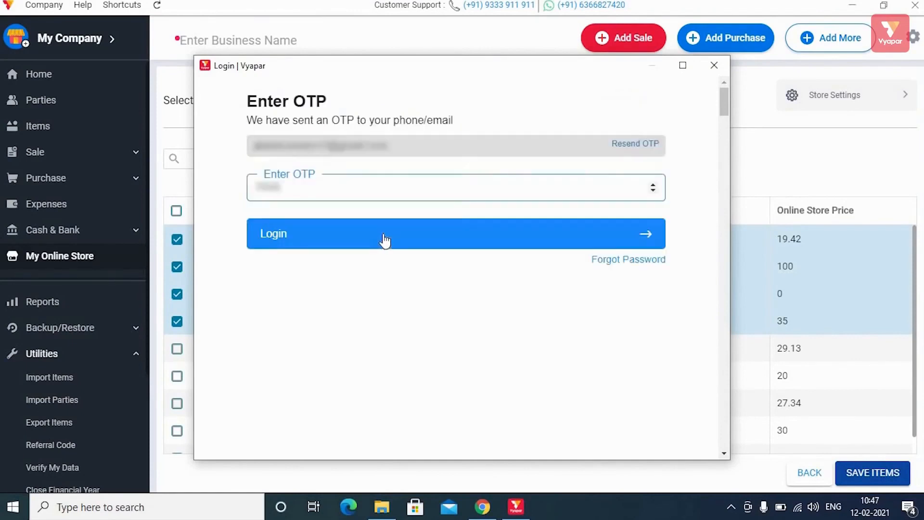
- Log in with the phone number to finish creating the My Company online store
click(383, 233)
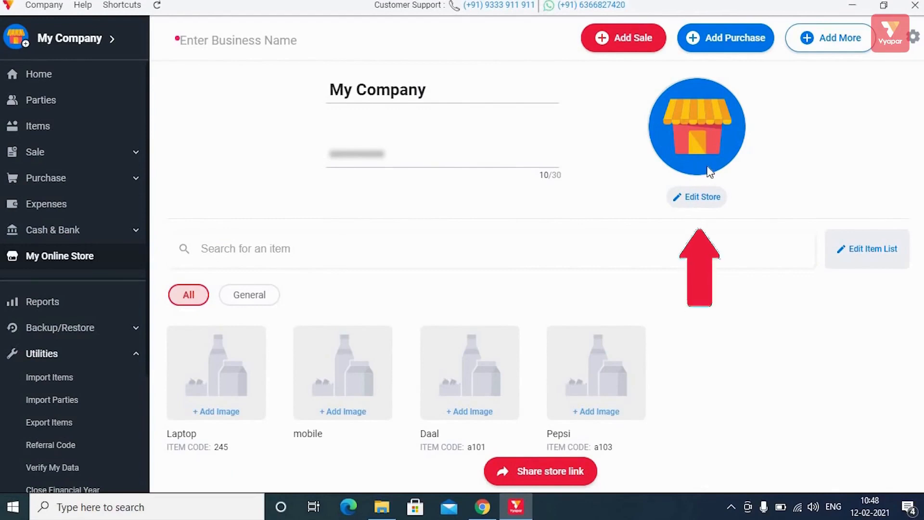
- Re-save the My Company store details unchanged in the Update Store form
click(702, 198)
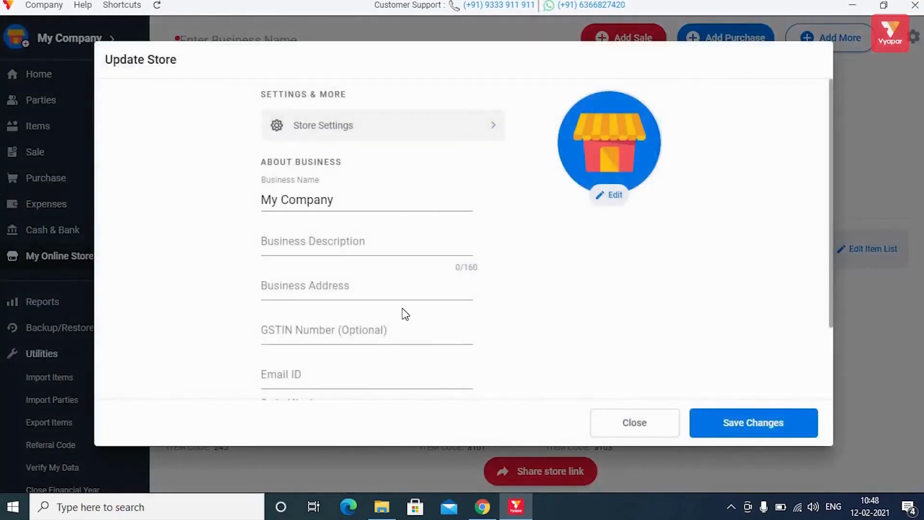
scroll(402, 323, down, 3)
scroll(402, 323, up, 3)
click(743, 424)
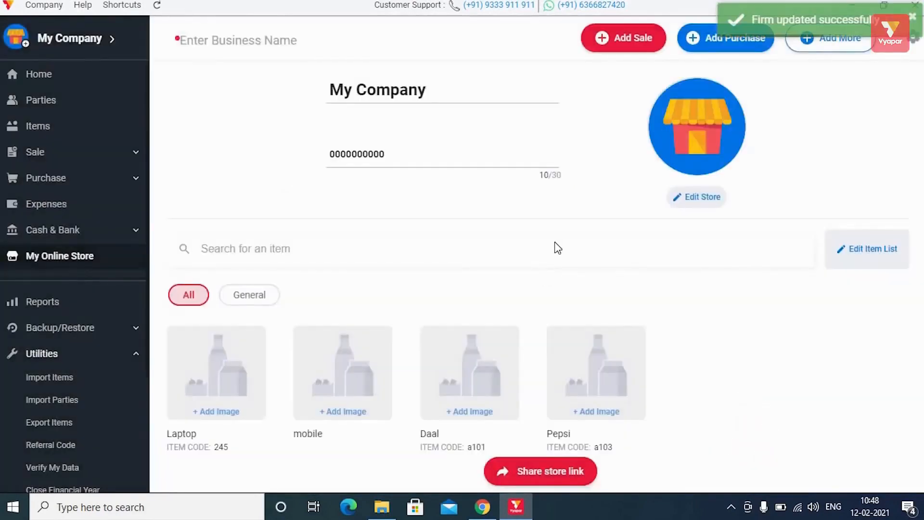
scroll(558, 248, down, 2)
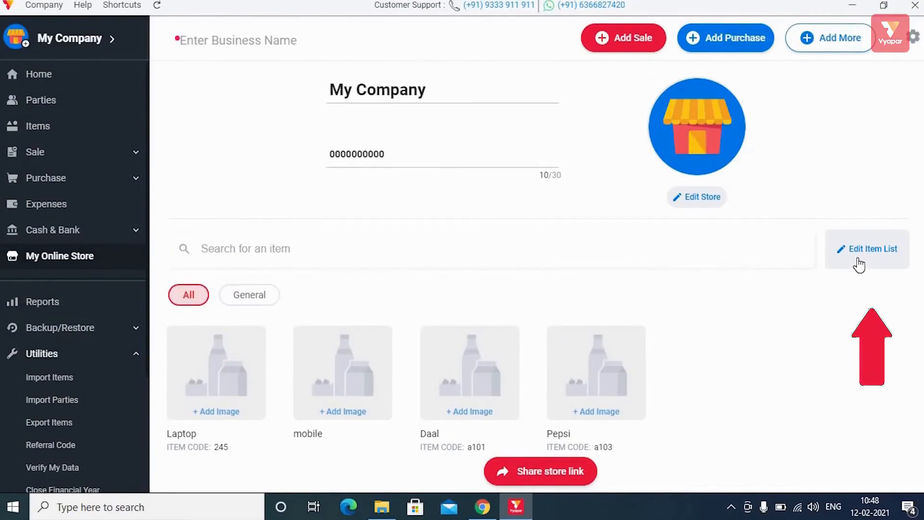
- Replace Pepsi with Red chilli in the online store's item list and save
click(864, 255)
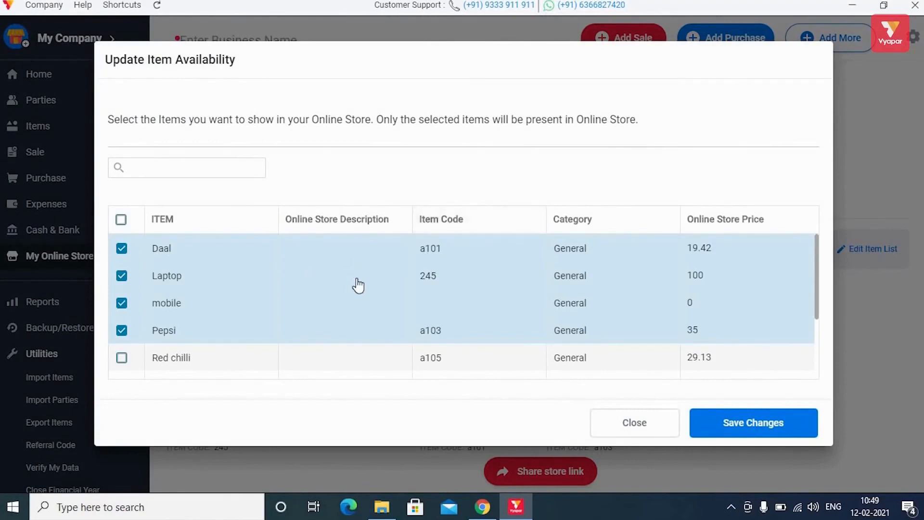
scroll(361, 282, down, 3)
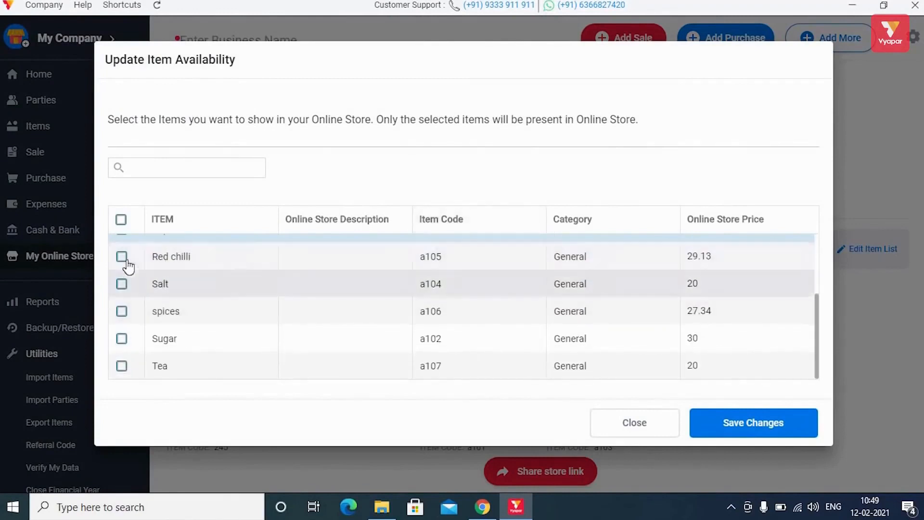
scroll(408, 296, up, 3)
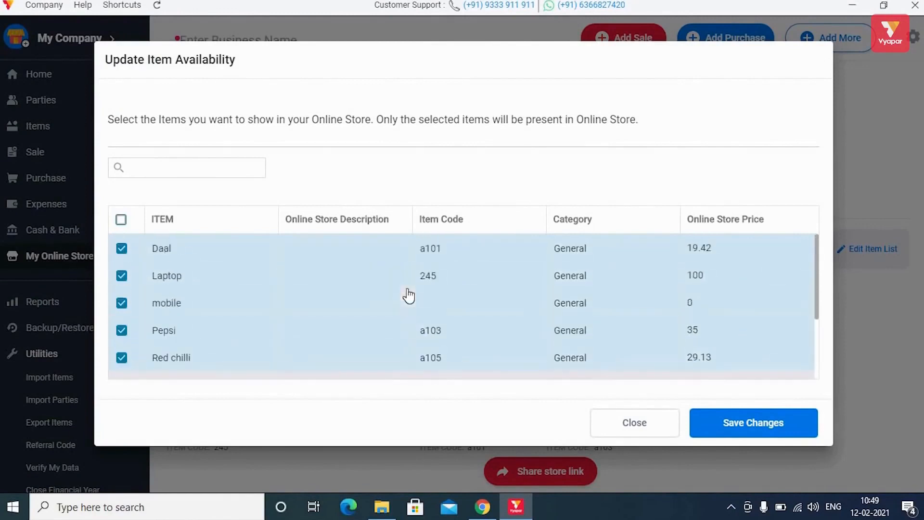
scroll(408, 295, down, 3)
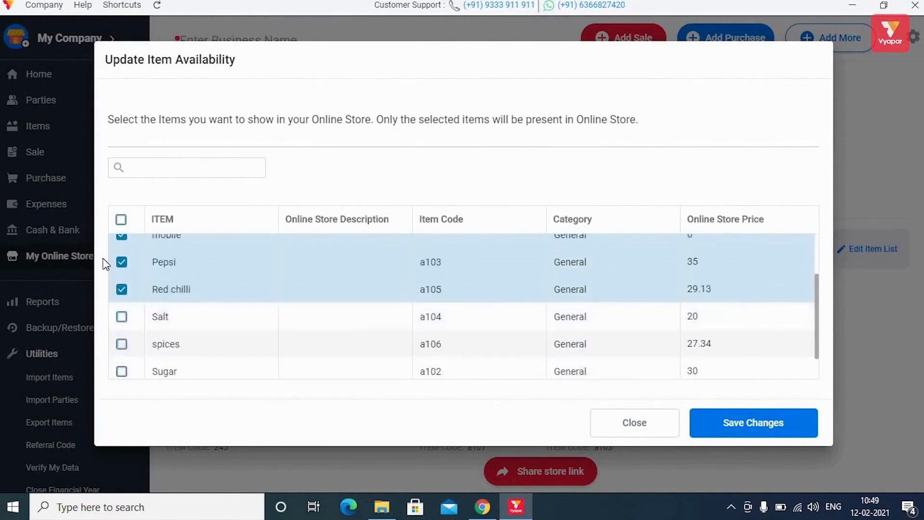
click(122, 263)
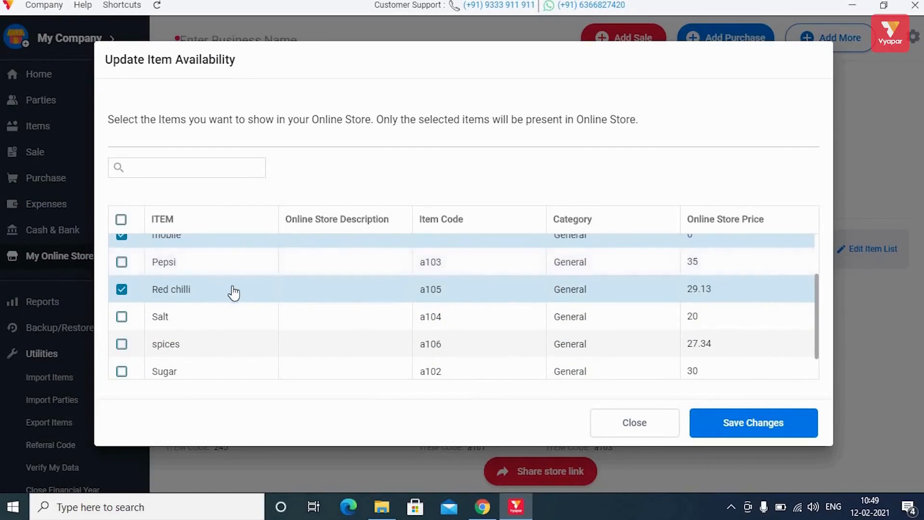
scroll(289, 294, up, 3)
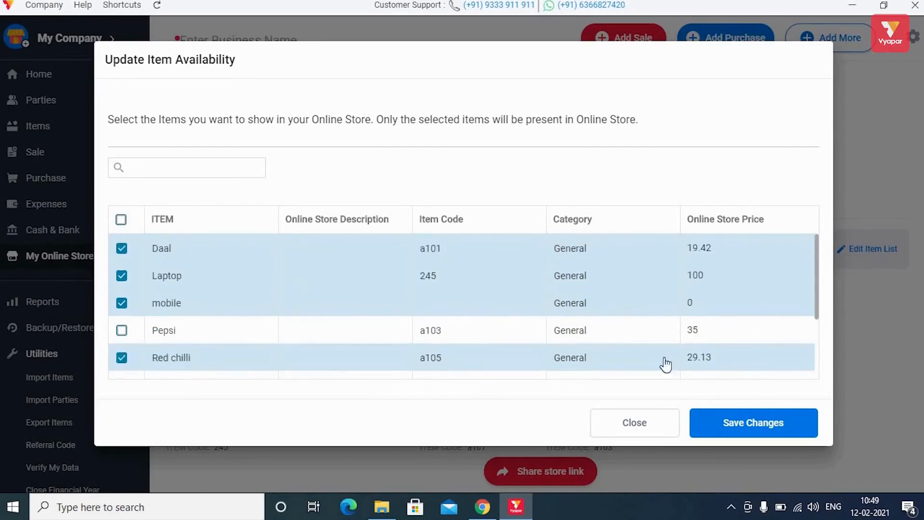
scroll(666, 365, down, 5)
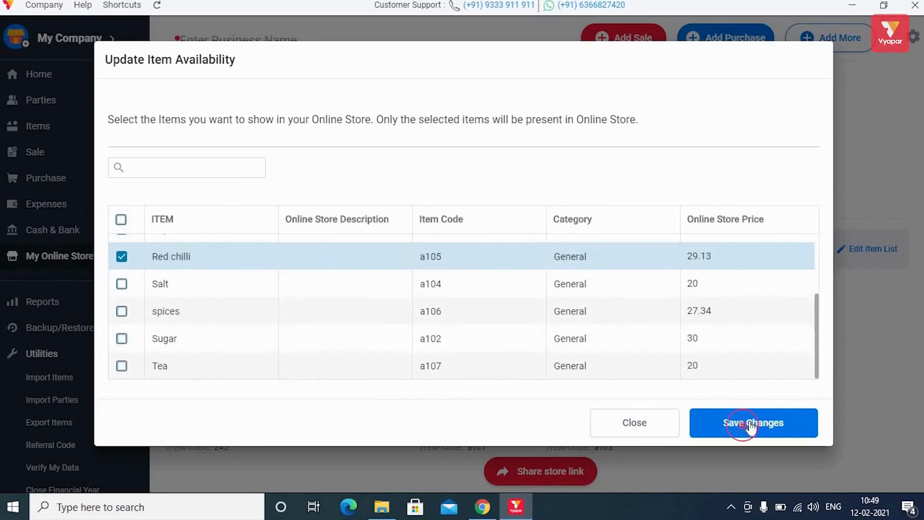
click(751, 424)
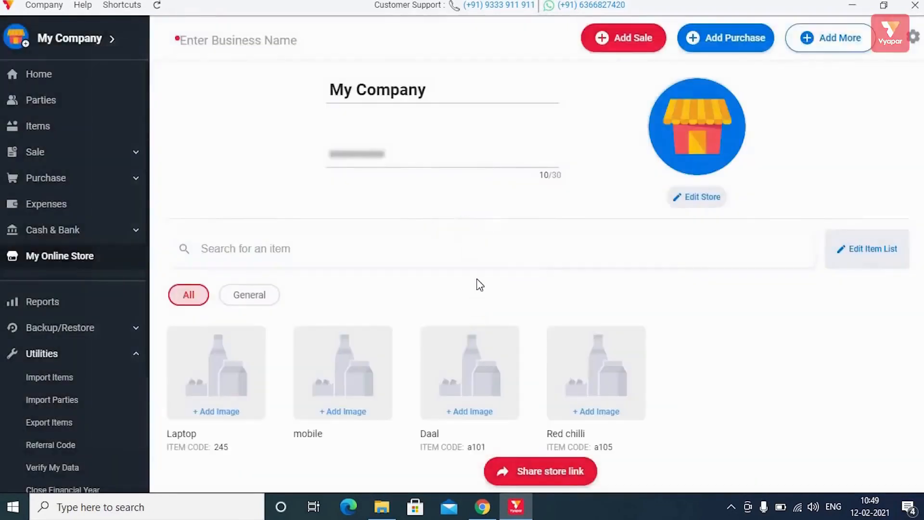
scroll(479, 284, down, 1)
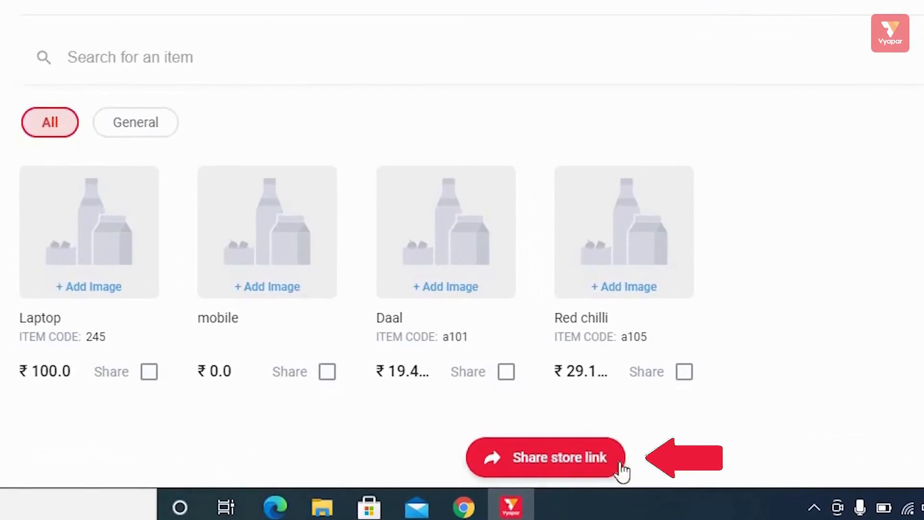
- Copy the store link, then copy a two-item share link for Laptop and mobile
click(571, 469)
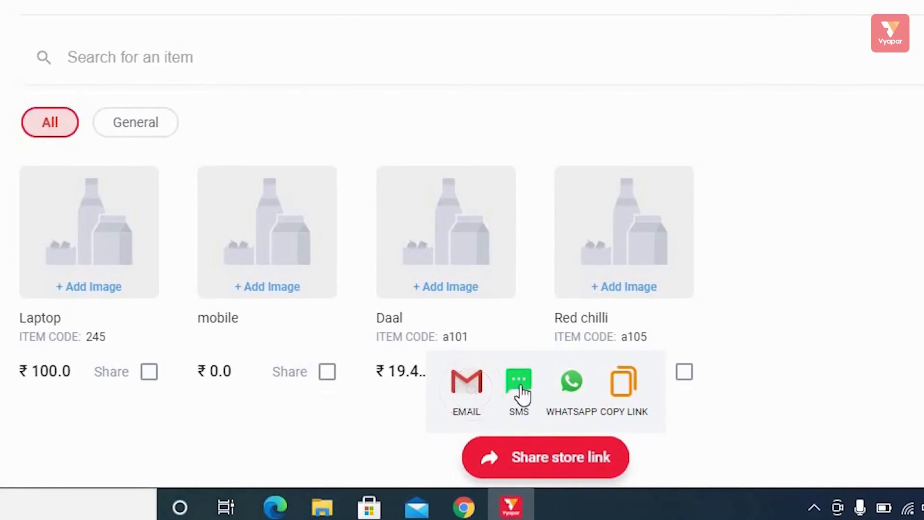
click(626, 406)
click(149, 371)
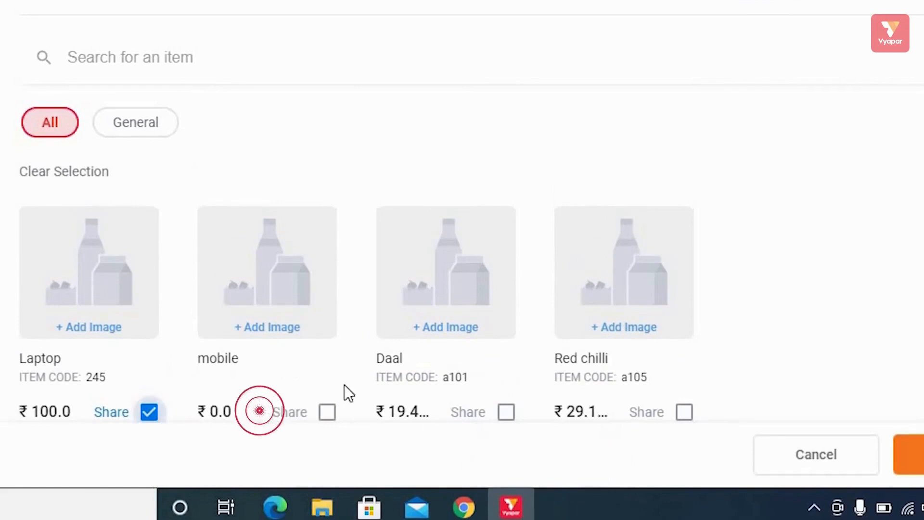
click(327, 413)
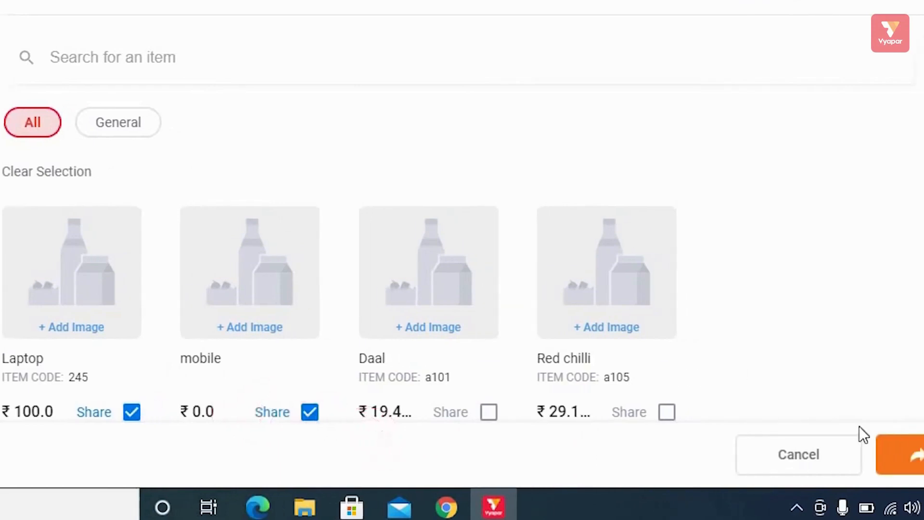
click(898, 457)
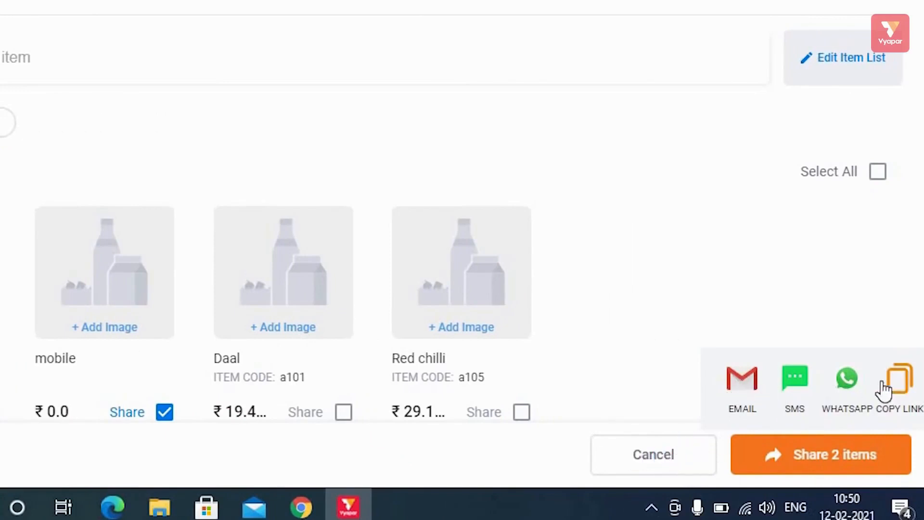
click(885, 385)
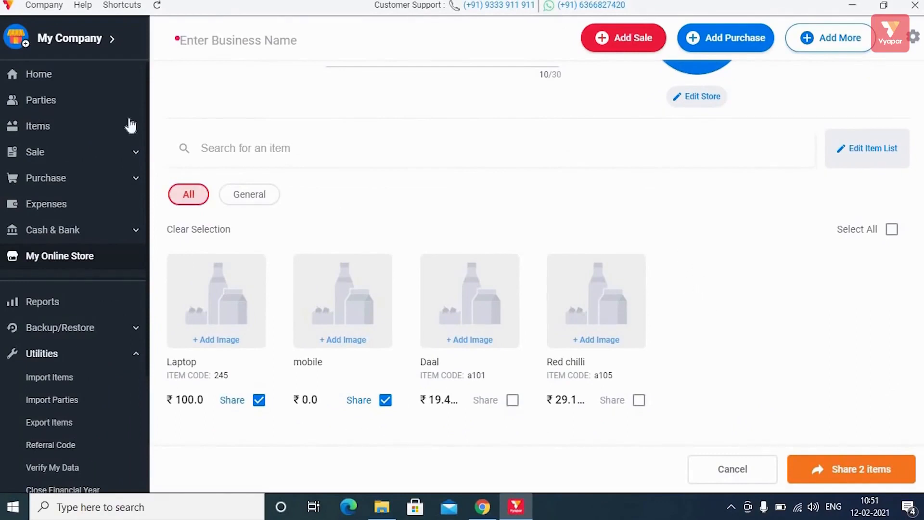
- Browse Home, Parties, Items and Sale in the sidebar, then open Reports
click(63, 79)
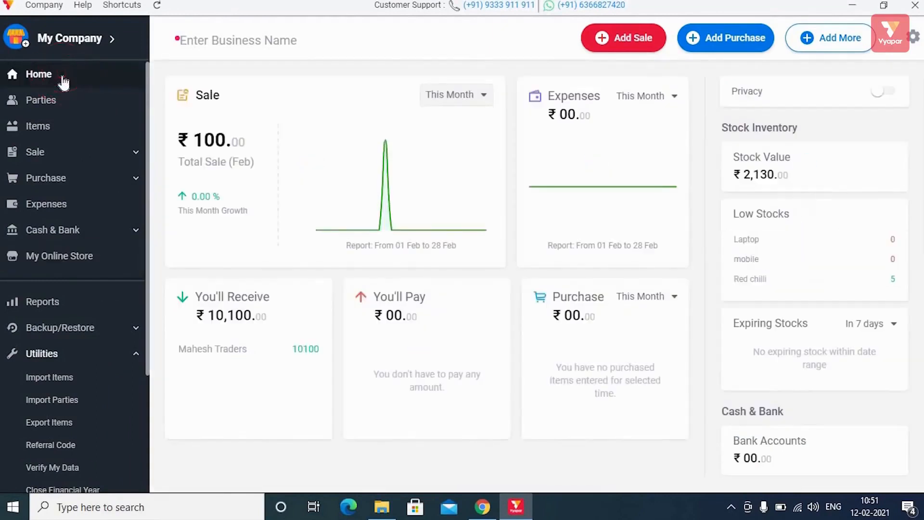
click(56, 109)
click(54, 130)
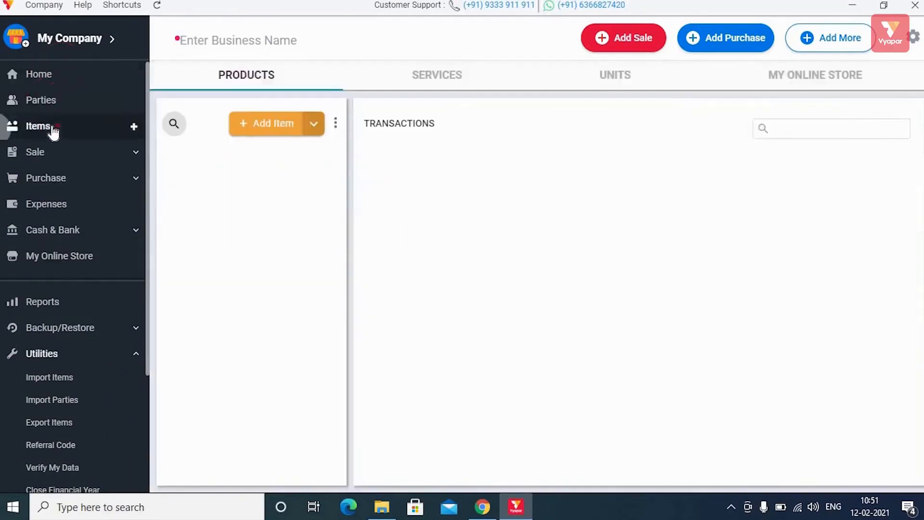
click(54, 128)
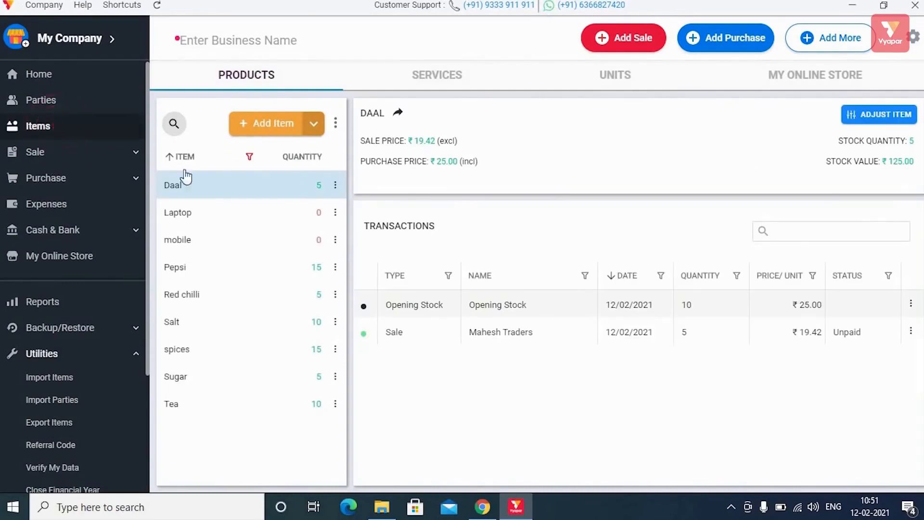
click(74, 152)
click(823, 41)
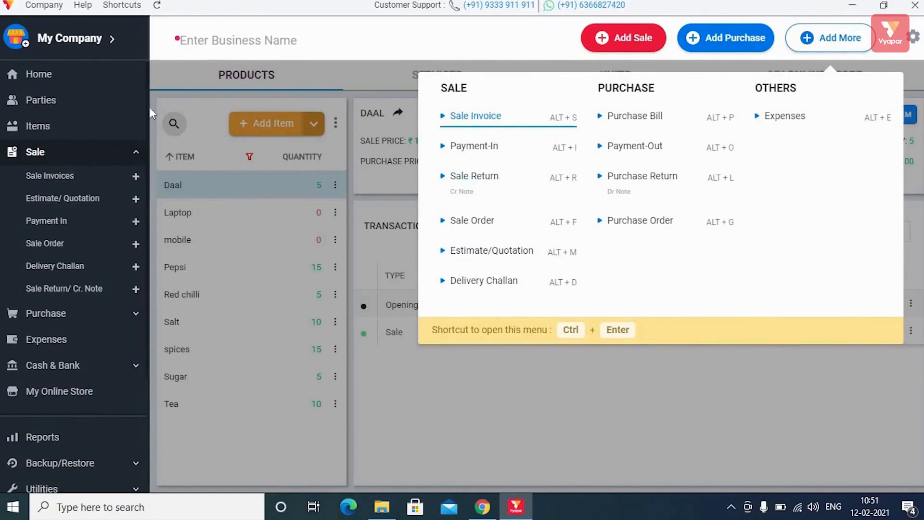
click(504, 426)
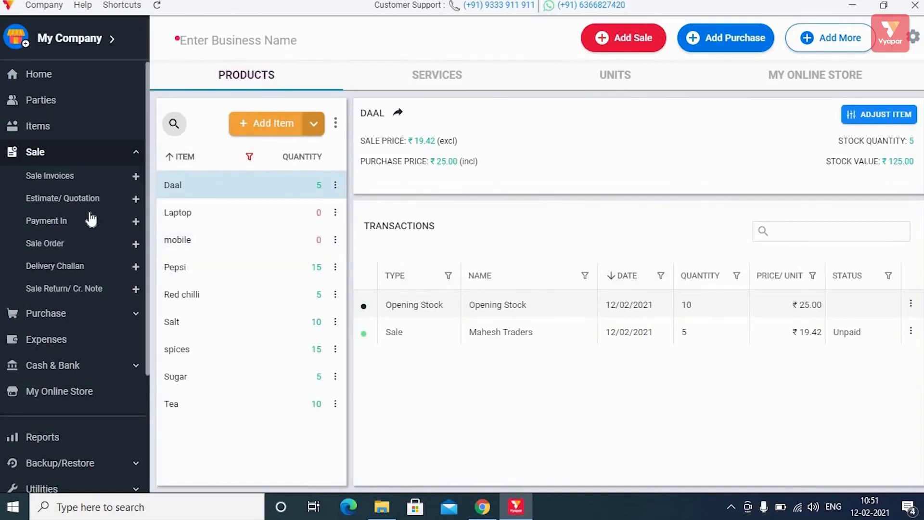
scroll(96, 270, down, 3)
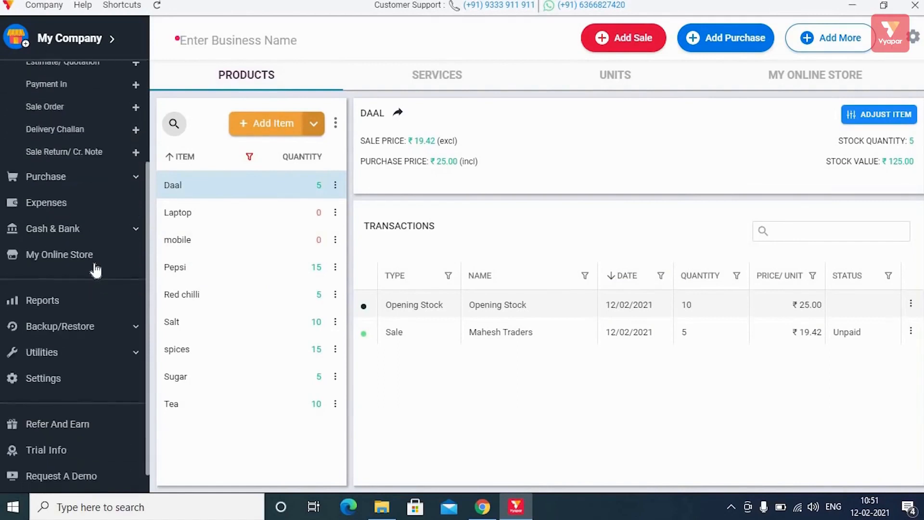
click(42, 278)
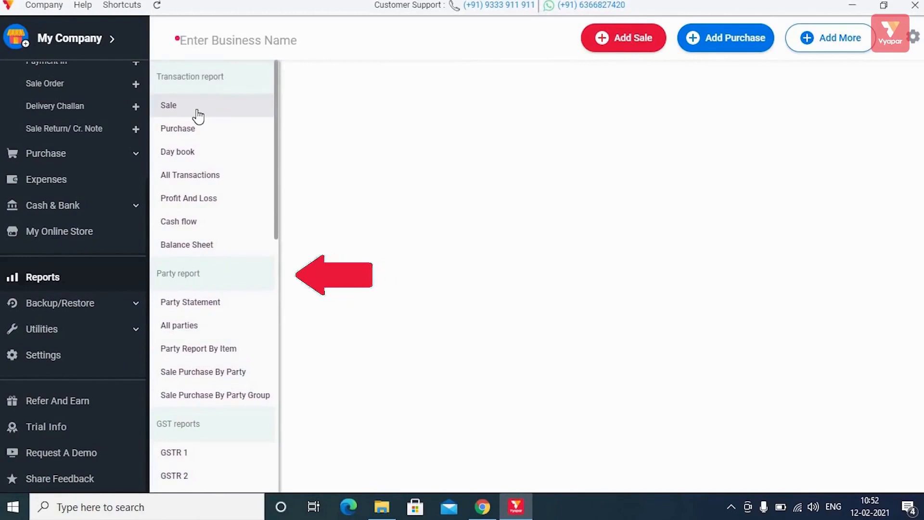
- View the Sale, Purchase and Day book reports
scroll(214, 198, down, 2)
scroll(215, 198, down, 12)
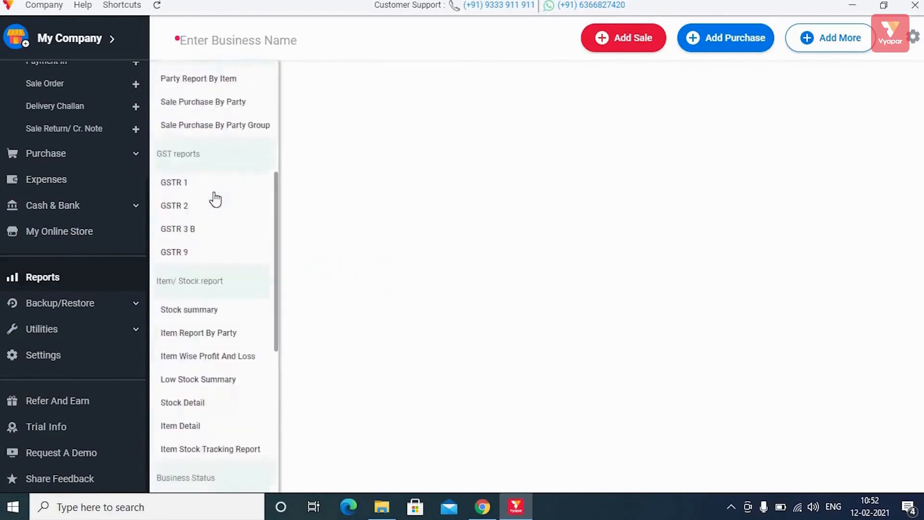
scroll(214, 197, up, 14)
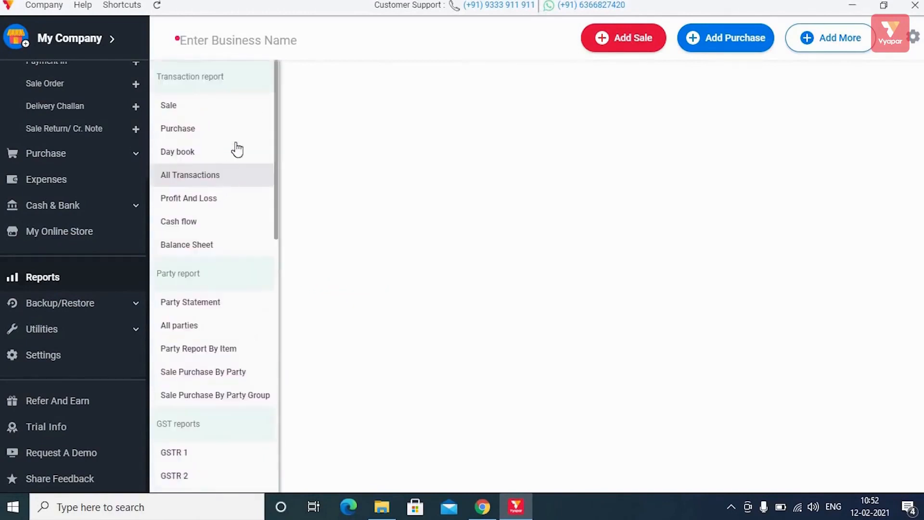
click(227, 104)
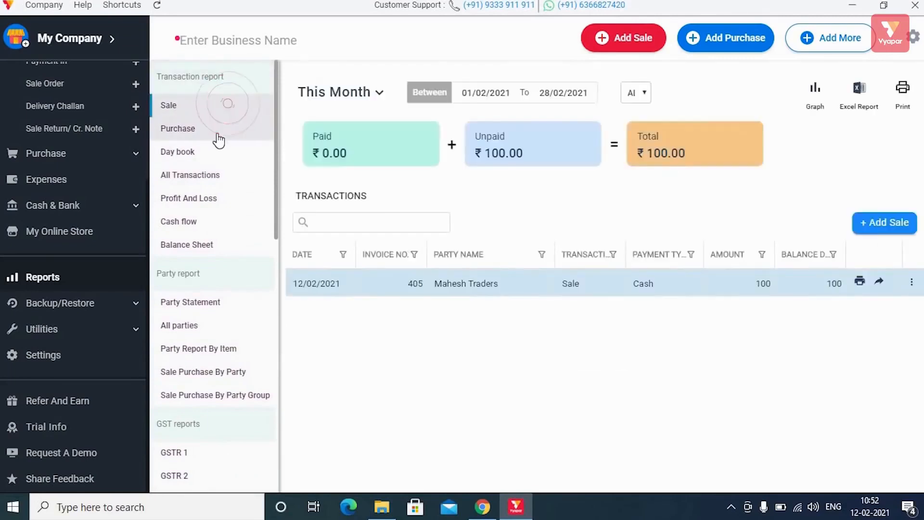
click(219, 139)
click(212, 155)
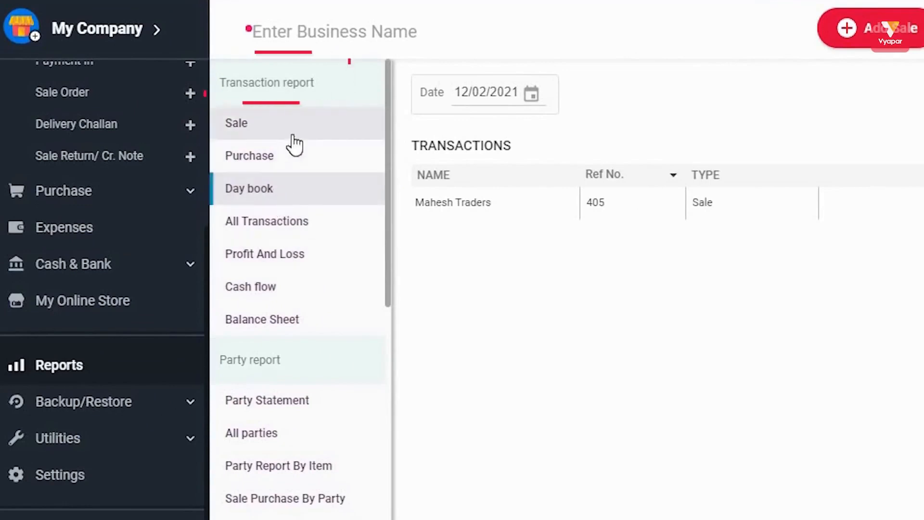
click(304, 188)
- Check Cash flow, Profit and Loss and Balance Sheet, ending on Party Statement
click(263, 285)
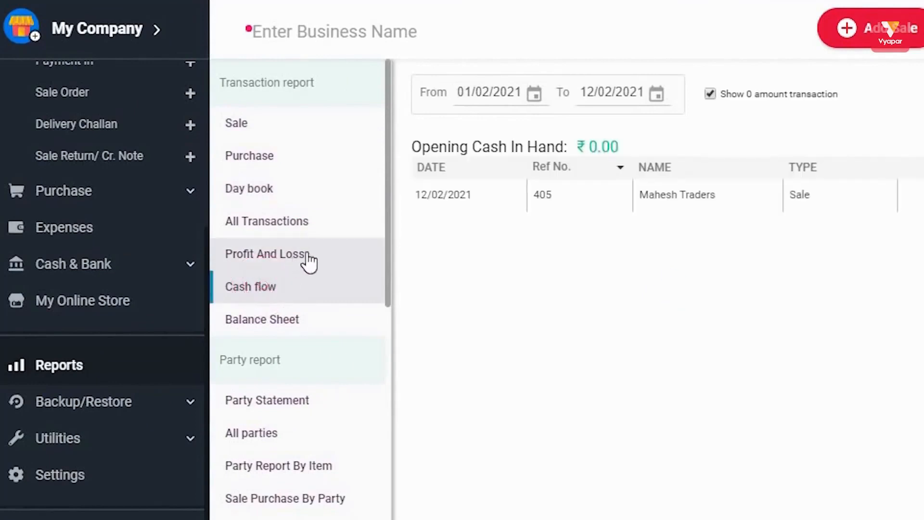
click(279, 256)
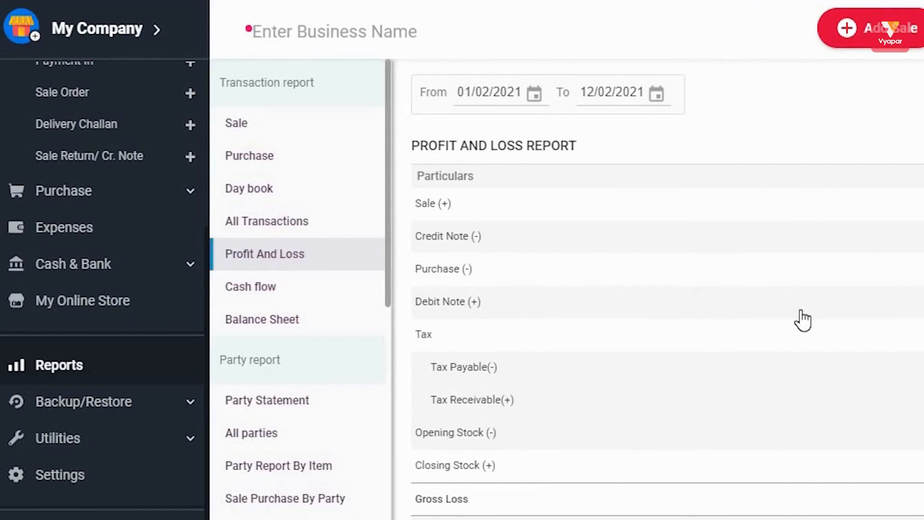
click(285, 321)
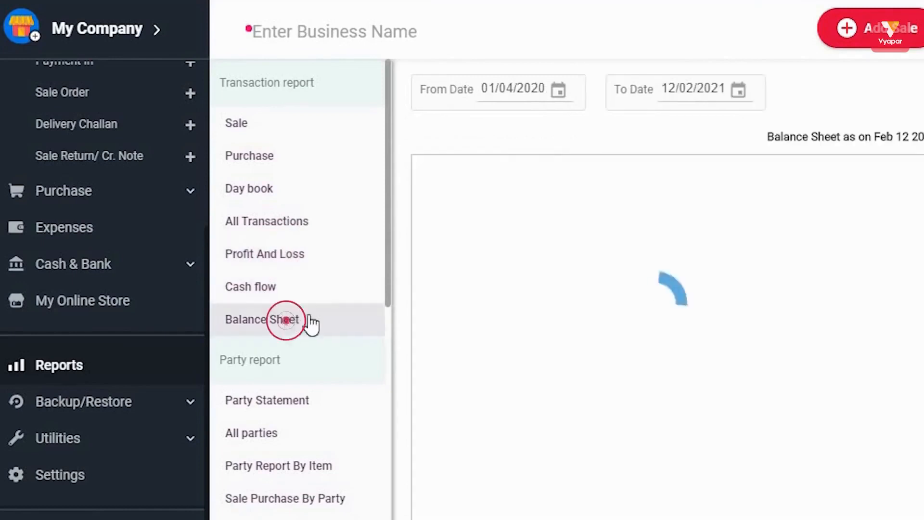
scroll(333, 345, down, 4)
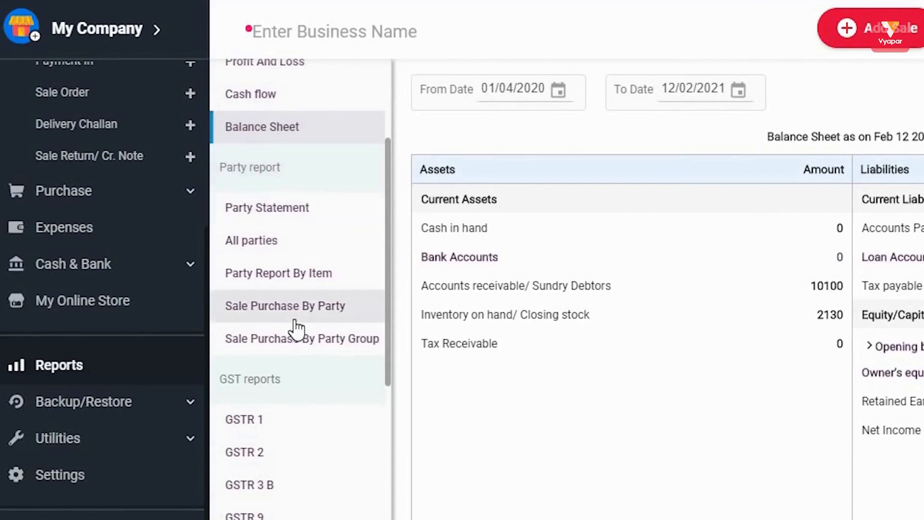
click(299, 207)
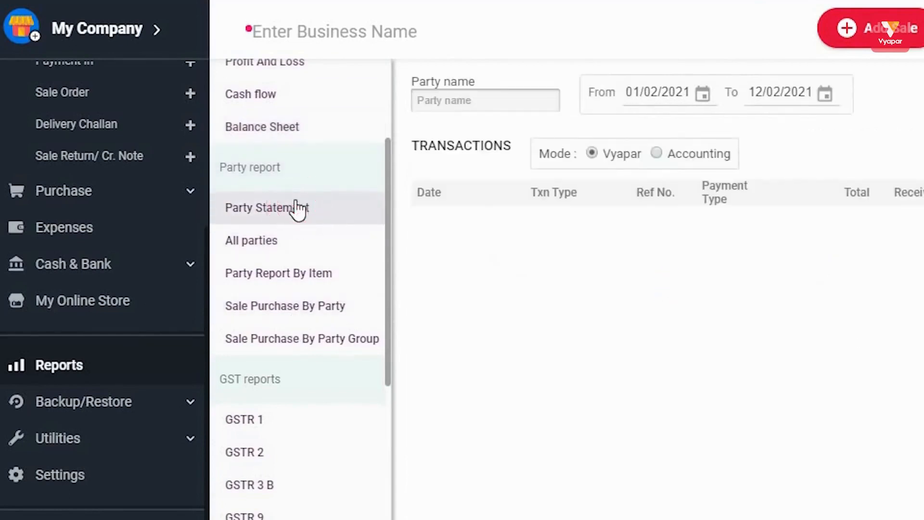
- Step through GSTR 1, GSTR 2 and GSTR 3B, ending on GSTR 9 for 2017-2018
scroll(296, 207, down, 6)
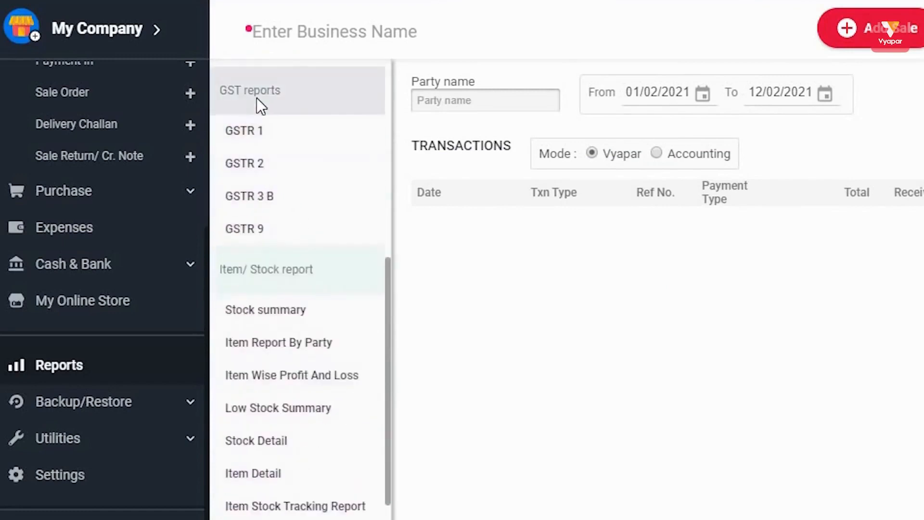
click(256, 98)
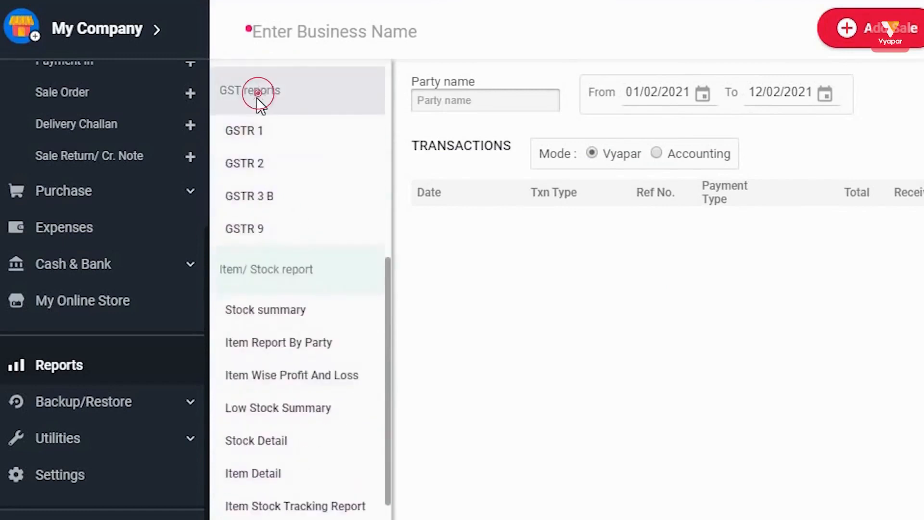
click(260, 145)
click(255, 161)
click(259, 198)
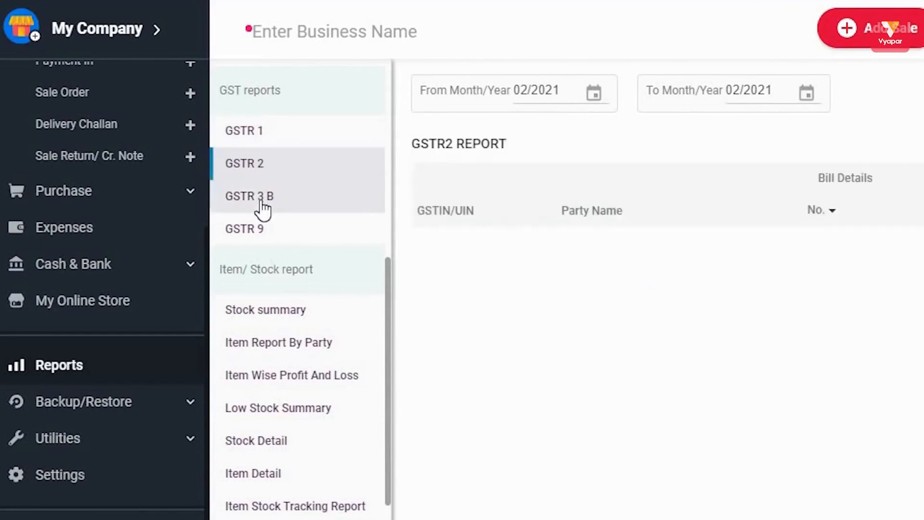
click(265, 230)
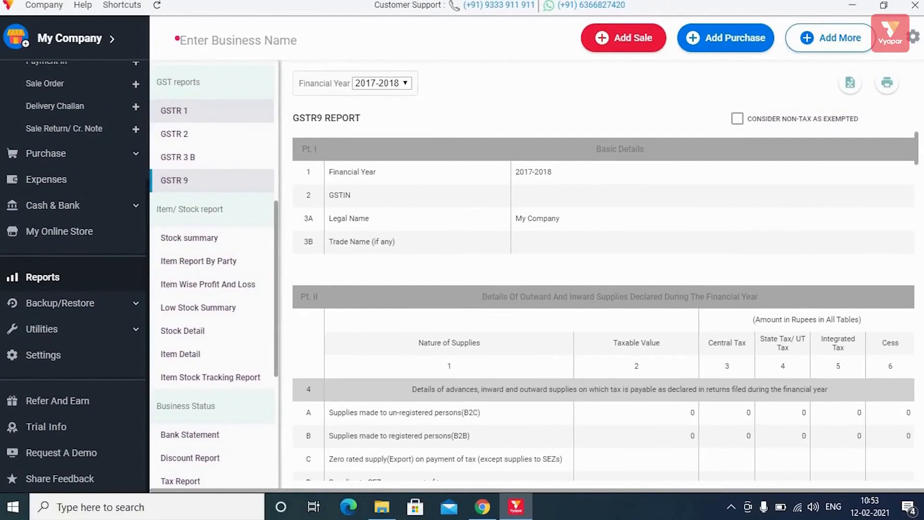
- Turn on the GST Composite Scheme as Manufacturer 1.0% in the tax settings
click(913, 36)
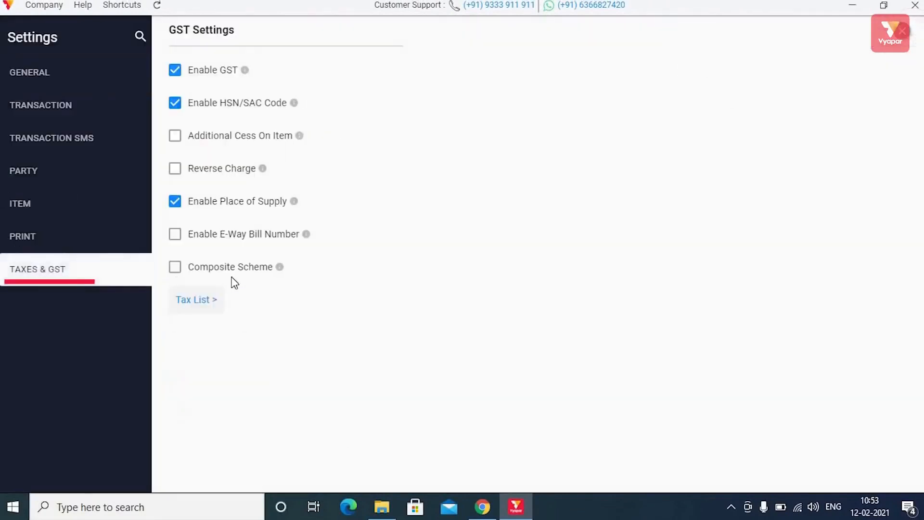
click(174, 267)
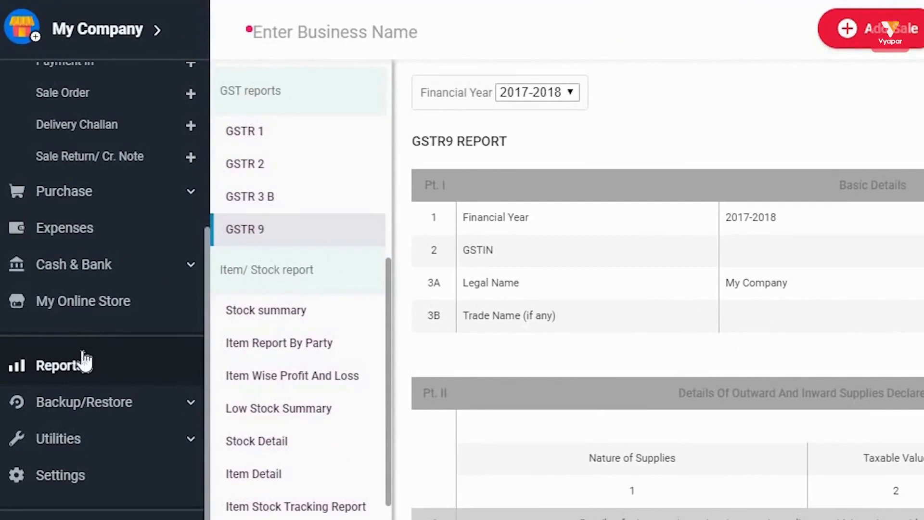
- Back in Reports, view the Stock Summary and Item Report By Party reports
click(84, 360)
scroll(289, 347, down, 5)
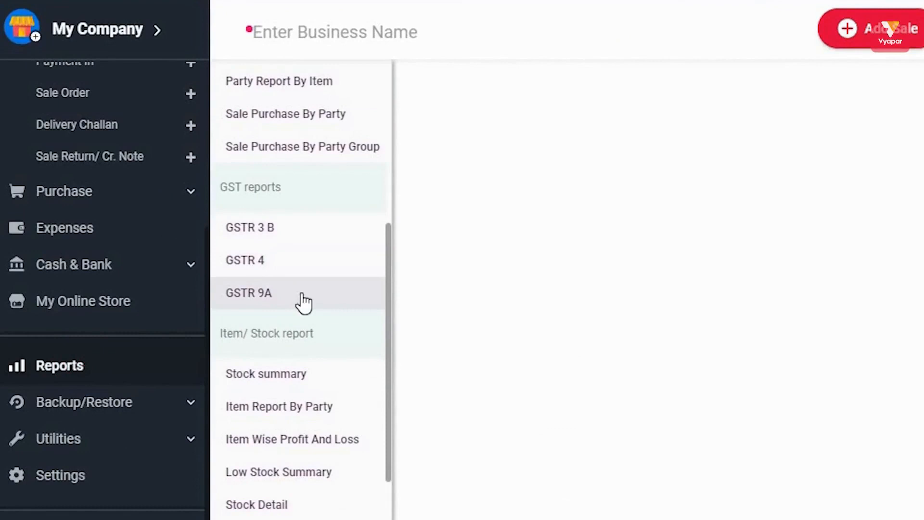
scroll(303, 302, down, 4)
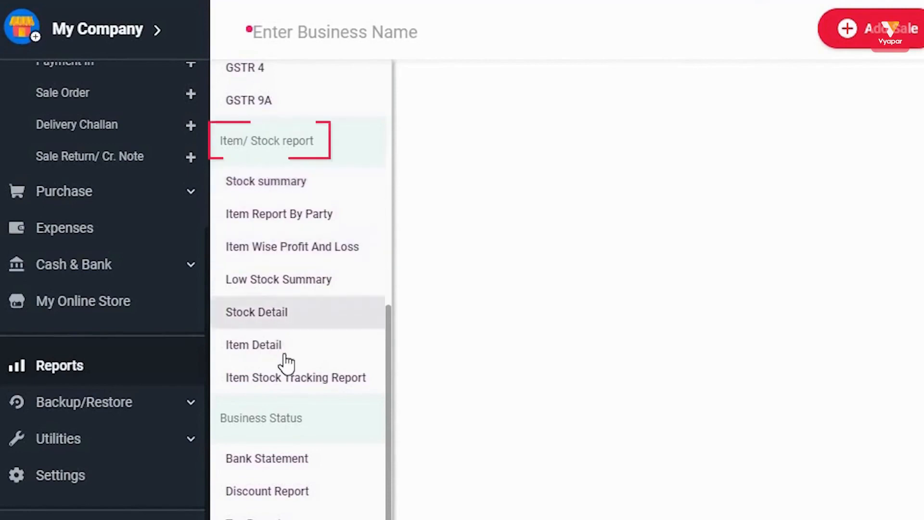
click(292, 191)
click(270, 218)
- View Item Wise Profit And Loss, Low Stock Summary, Stock Detail, Item Detail and Item Stock Tracking reports
click(288, 252)
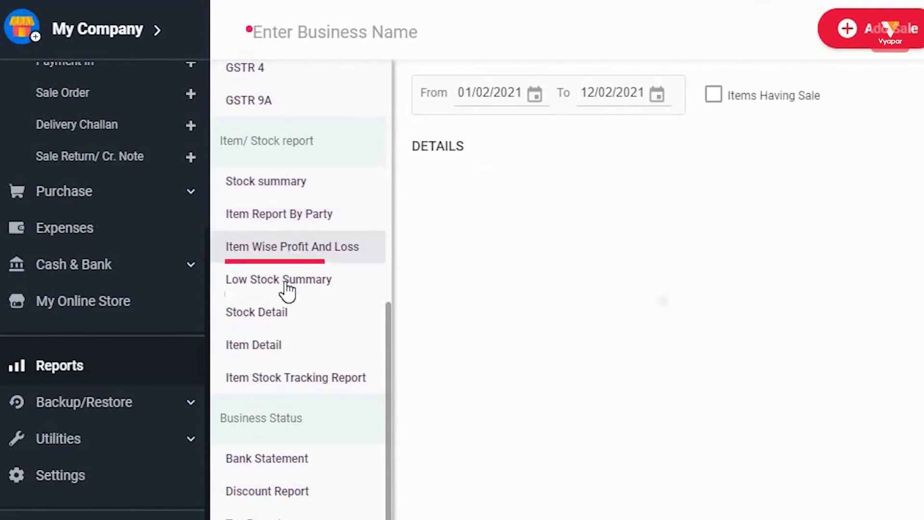
click(287, 285)
click(278, 312)
click(285, 346)
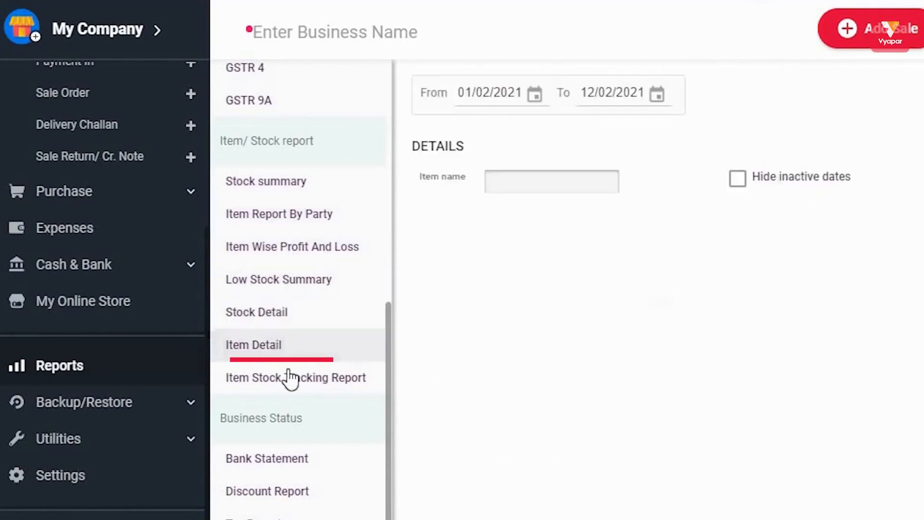
click(310, 377)
scroll(308, 353, down, 4)
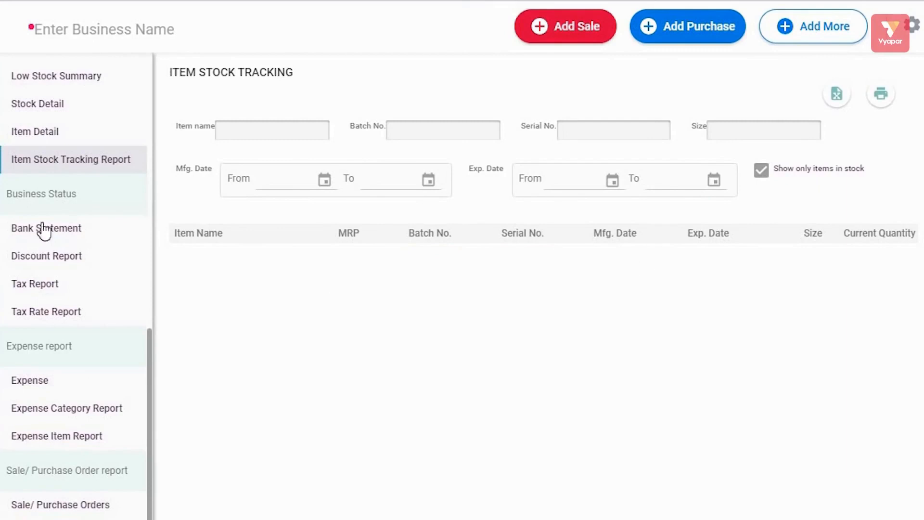
- Reload Item Stock Tracking, then view the Bank Statement, Discount Report and Tax Report
click(46, 166)
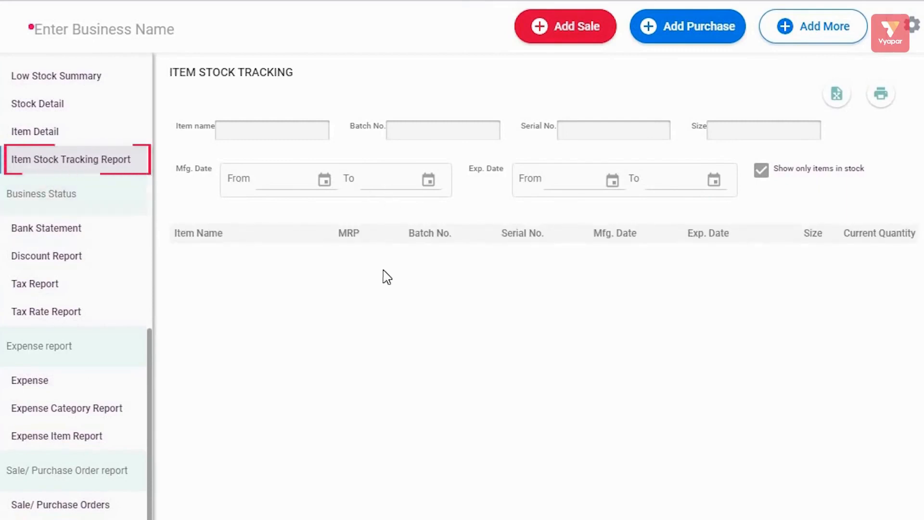
click(72, 229)
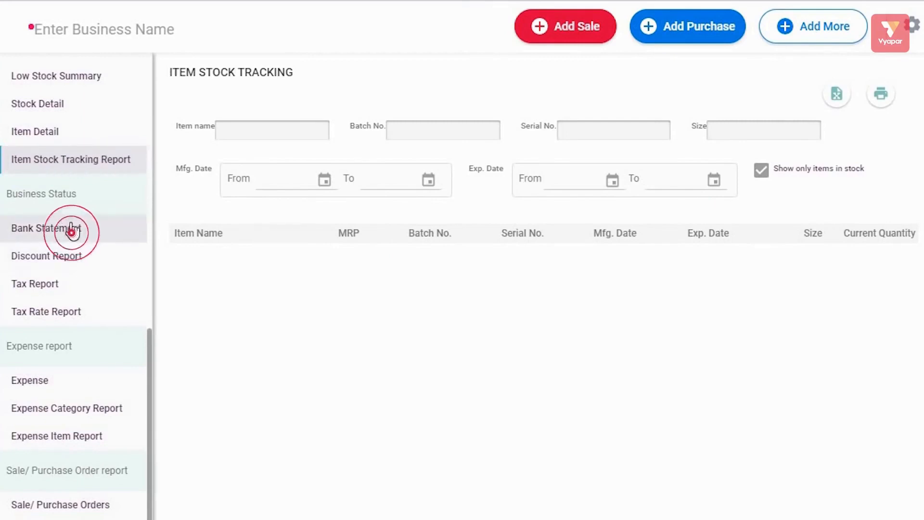
click(61, 262)
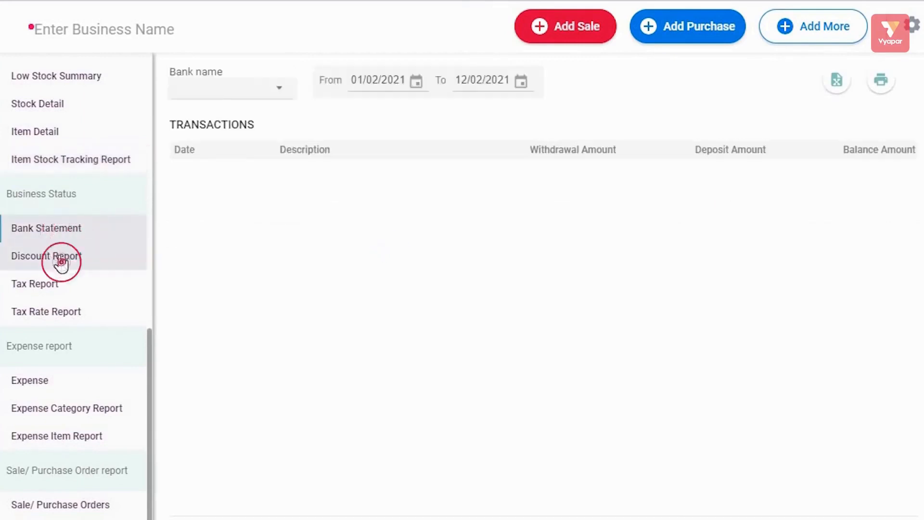
click(50, 284)
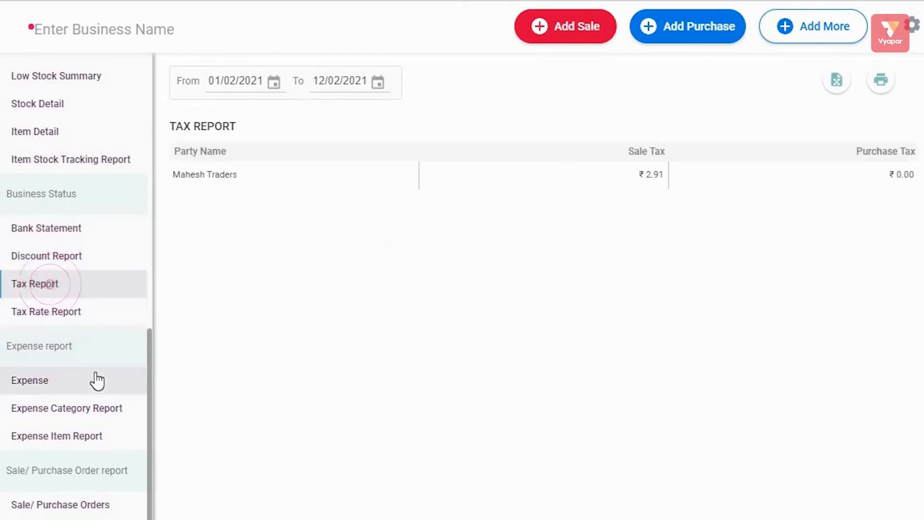
- View the Expense, Expense Category, Expense Item and Sale/Purchase Orders reports
scroll(98, 380, down, 1)
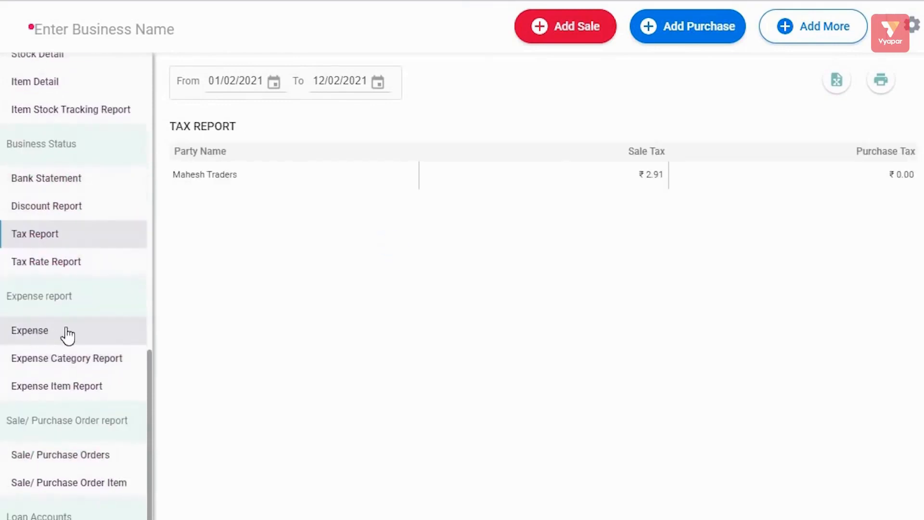
click(67, 335)
click(72, 361)
click(77, 394)
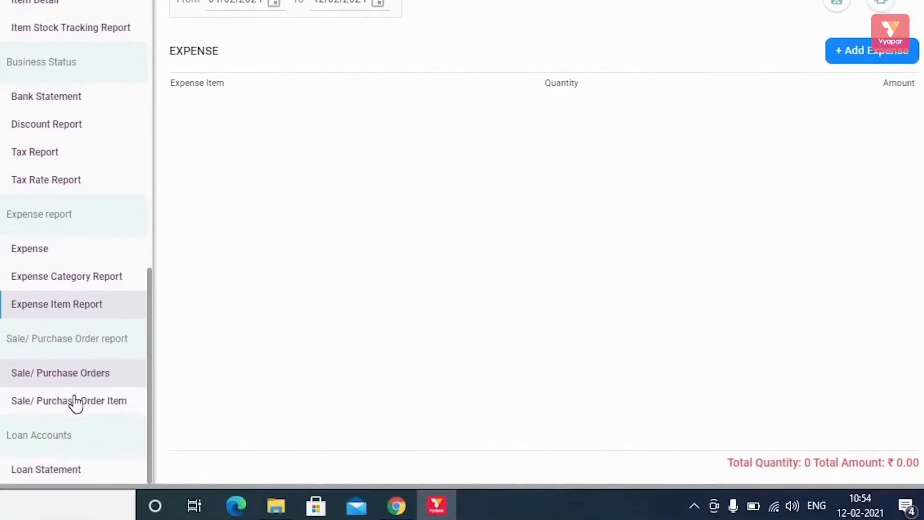
click(68, 375)
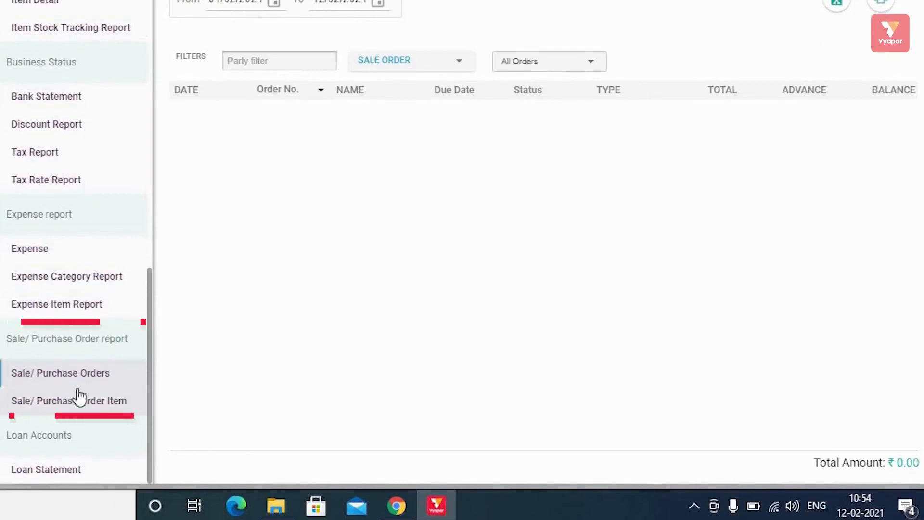
- Open the Loan Statement report showing no transactions and a zero loan summary
scroll(76, 368, up, 15)
scroll(78, 416, down, 14)
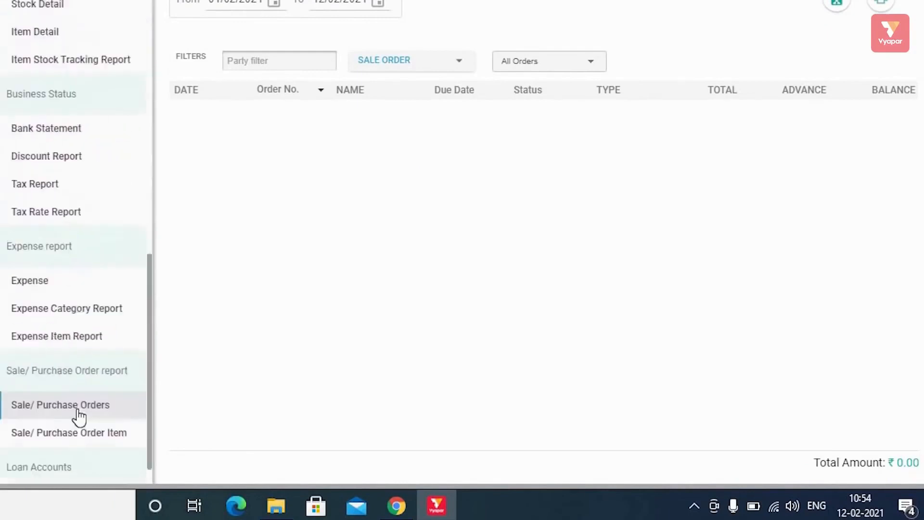
scroll(79, 417, down, 1)
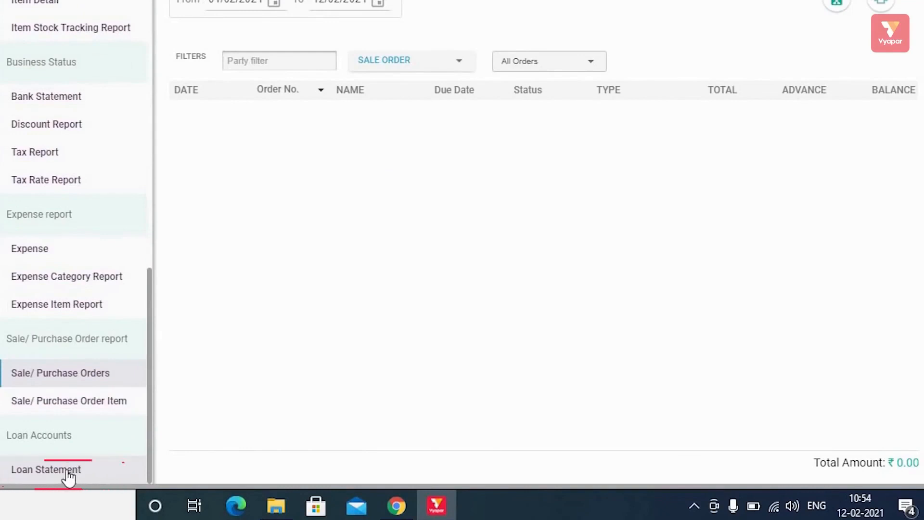
click(69, 476)
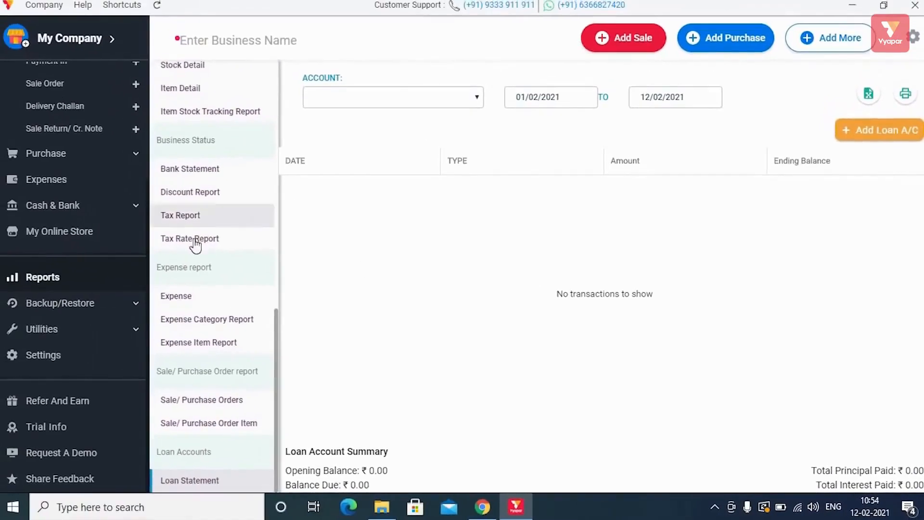
scroll(233, 239, up, 10)
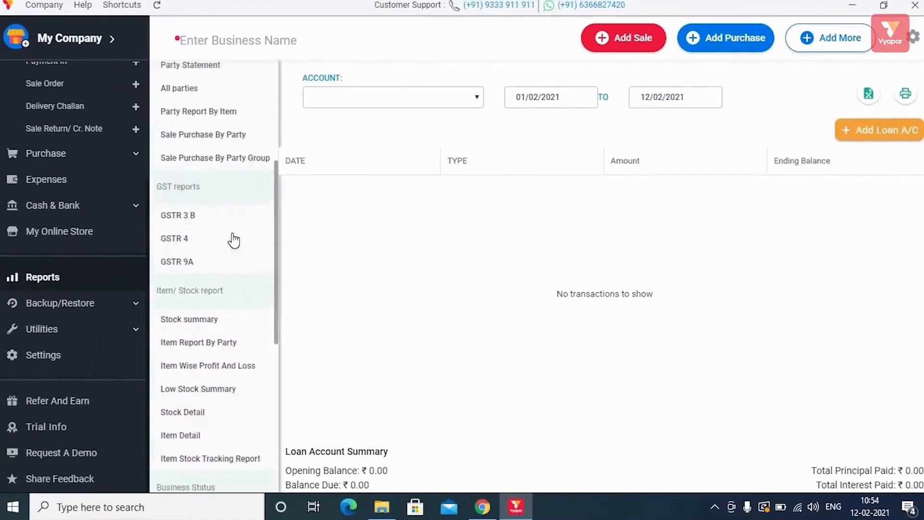